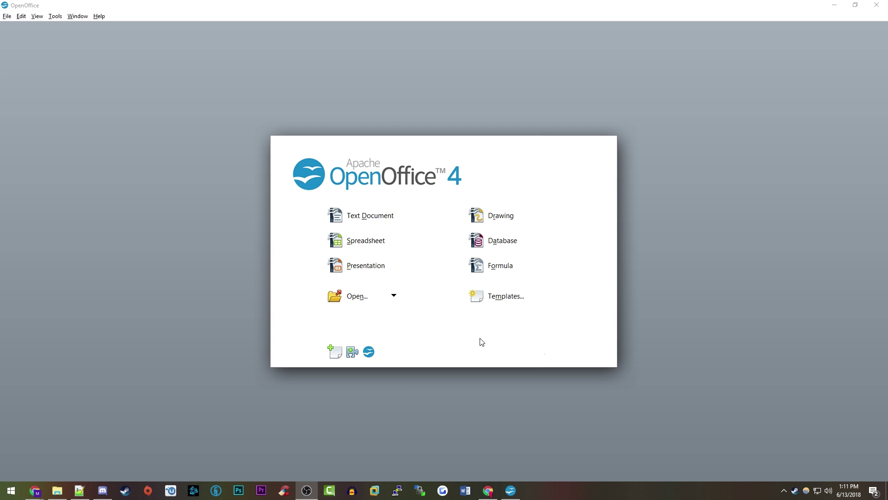
# Open the Extension Manager and go to the online Apache OpenOffice extensions site in the browser
pyautogui.click(54, 15)
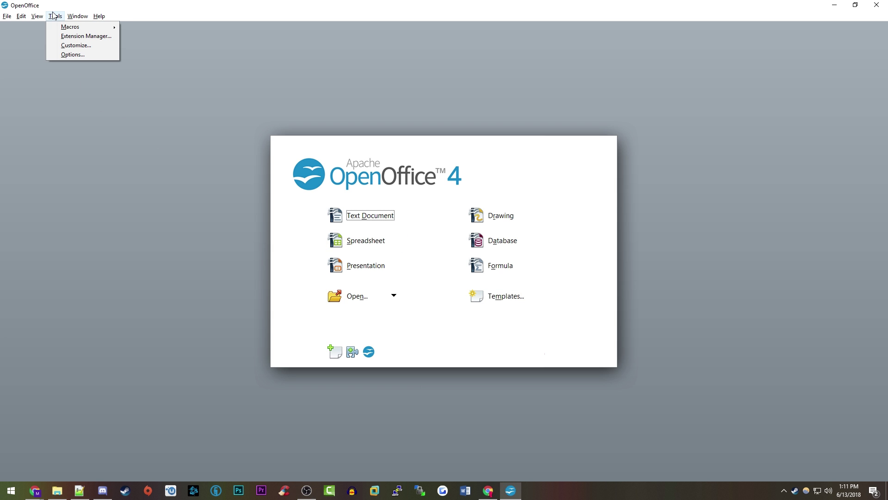
pyautogui.click(59, 36)
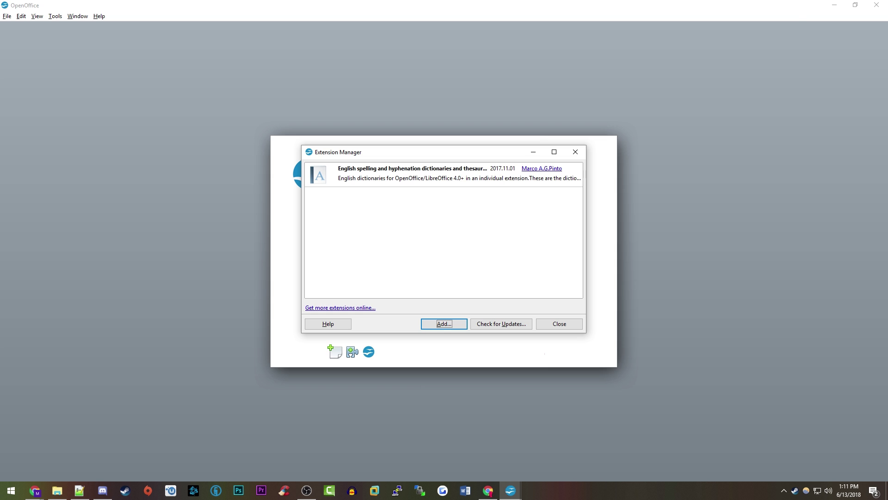
pyautogui.press('Return')
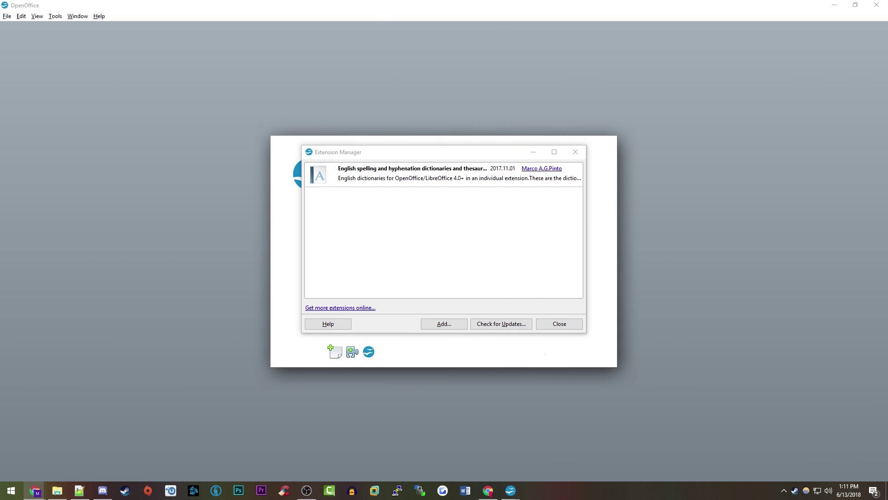
pyautogui.moveTo(887, 91); pyautogui.dragTo(431, 99)
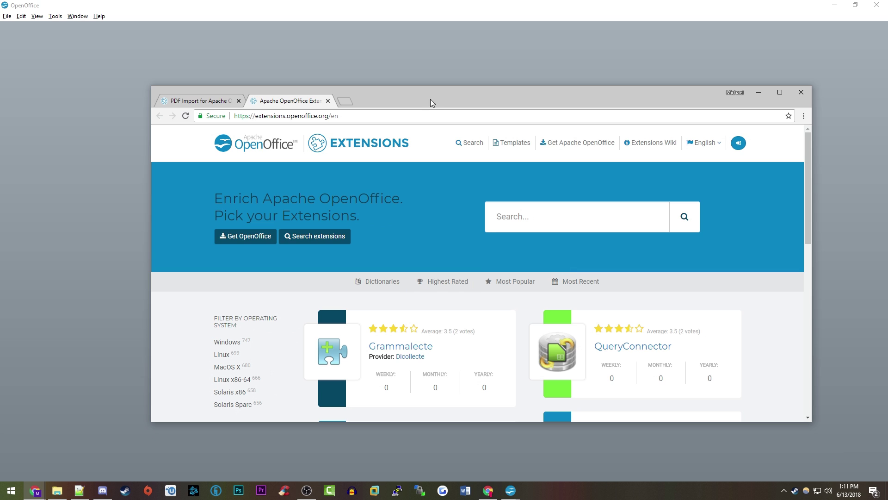
# Open the PDF Import for Apache OpenOffice extension page and download its Windows version for Apache OpenOffice 4.*
pyautogui.click(209, 103)
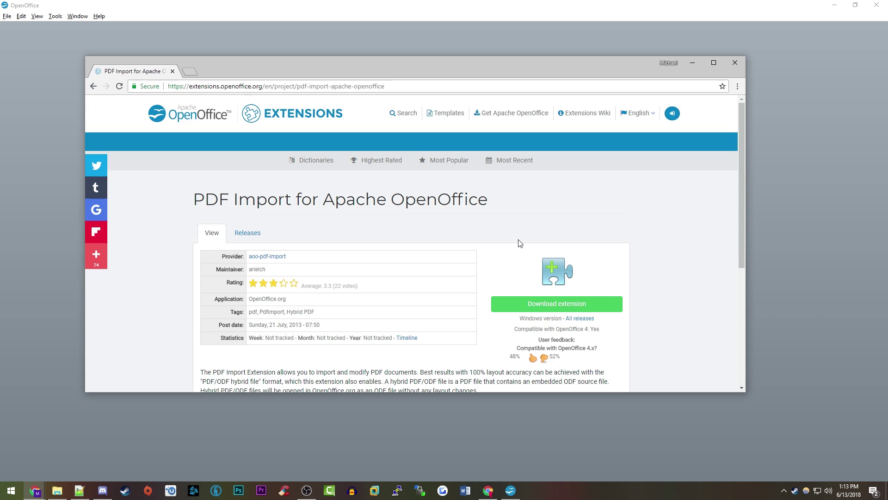
pyautogui.click(543, 306)
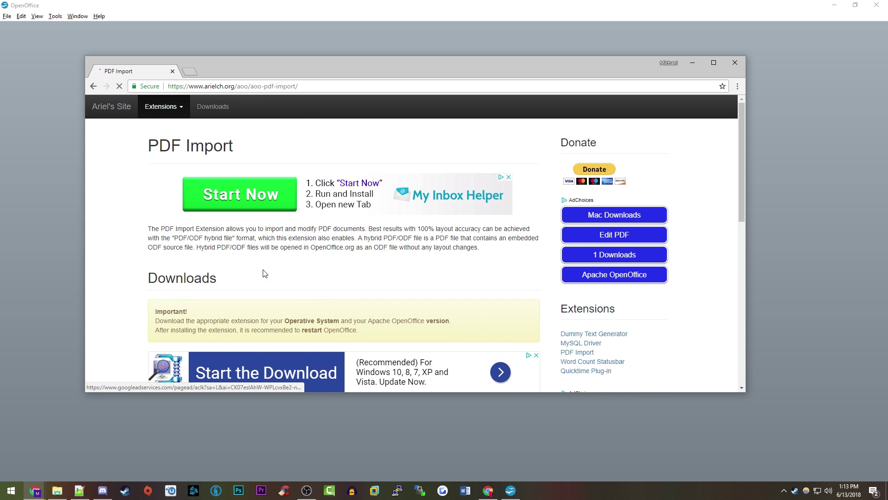
pyautogui.scroll(-5, 250, 273)
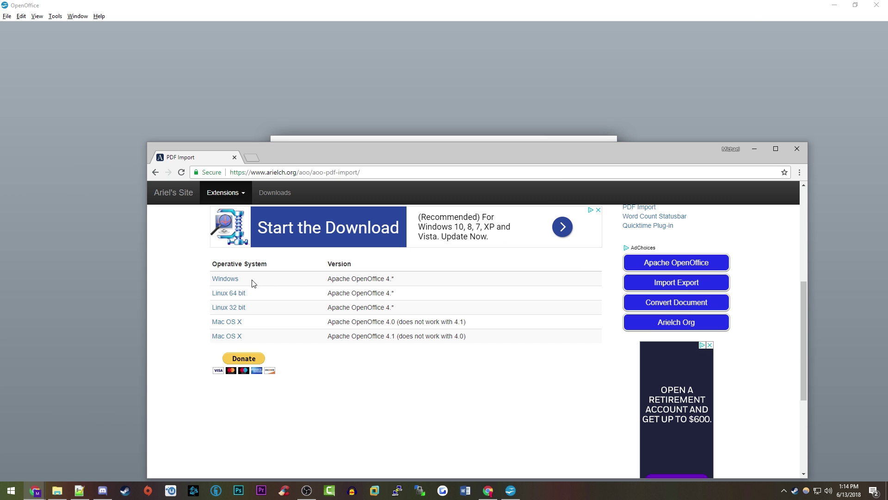
pyautogui.click(225, 279)
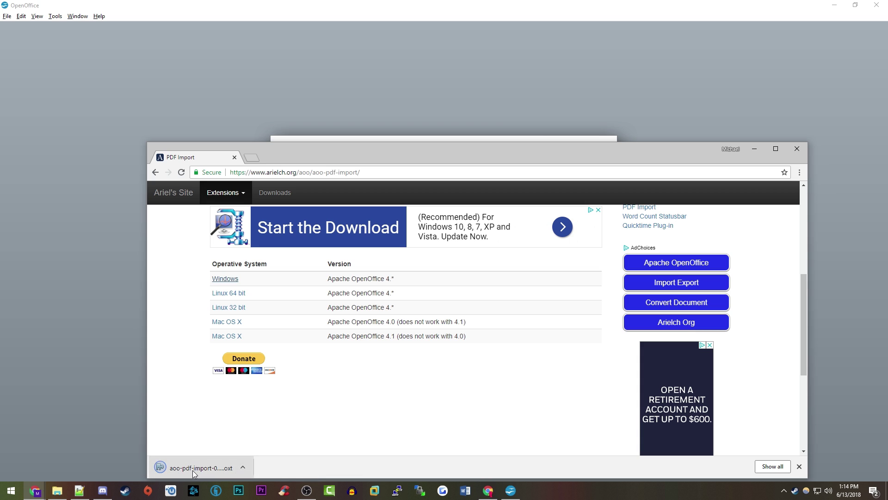
# Install the downloaded PDF Import extension, accept its license agreement and close the Extension Manager
pyautogui.click(192, 470)
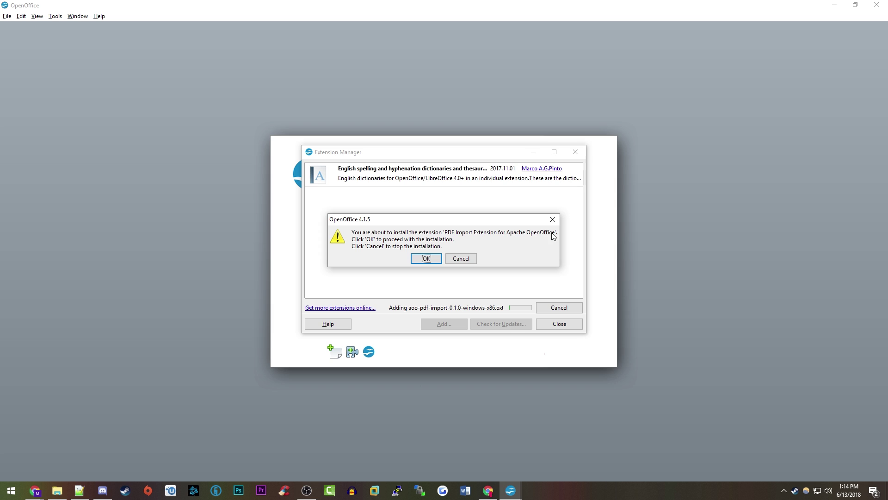
pyautogui.click(423, 259)
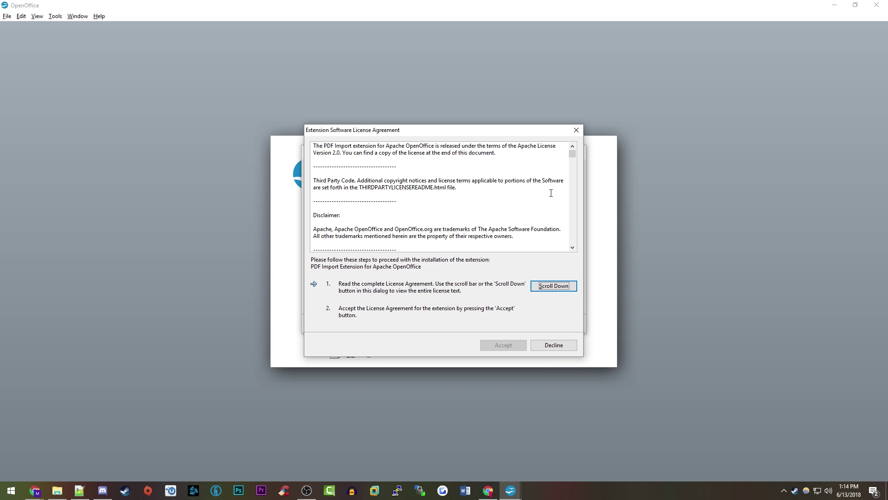
pyautogui.click(560, 286)
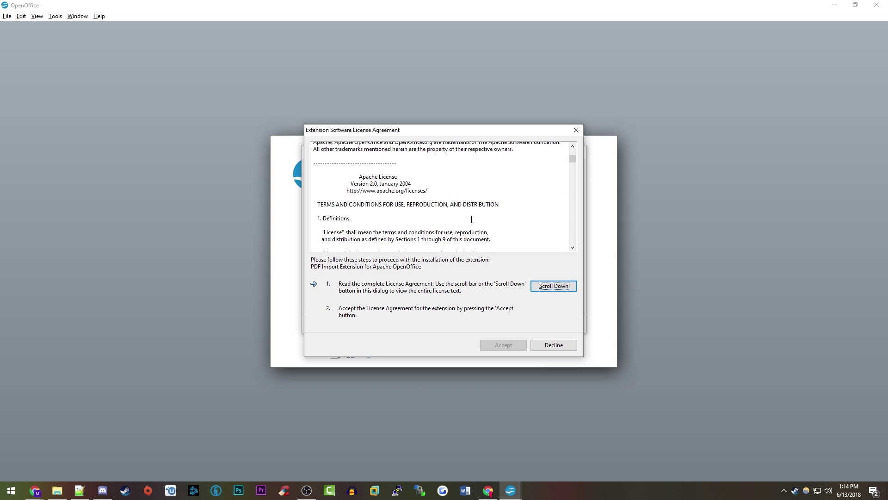
pyautogui.moveTo(574, 160); pyautogui.dragTo(581, 249)
pyautogui.click(498, 346)
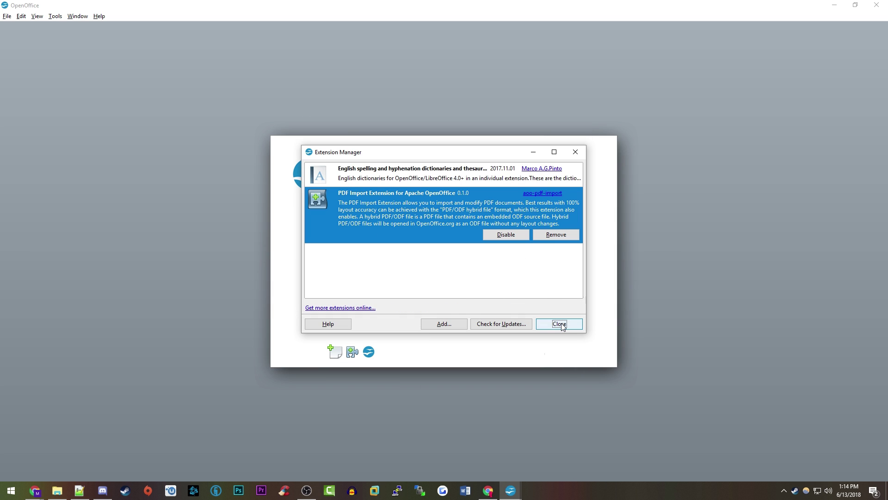
pyautogui.click(561, 325)
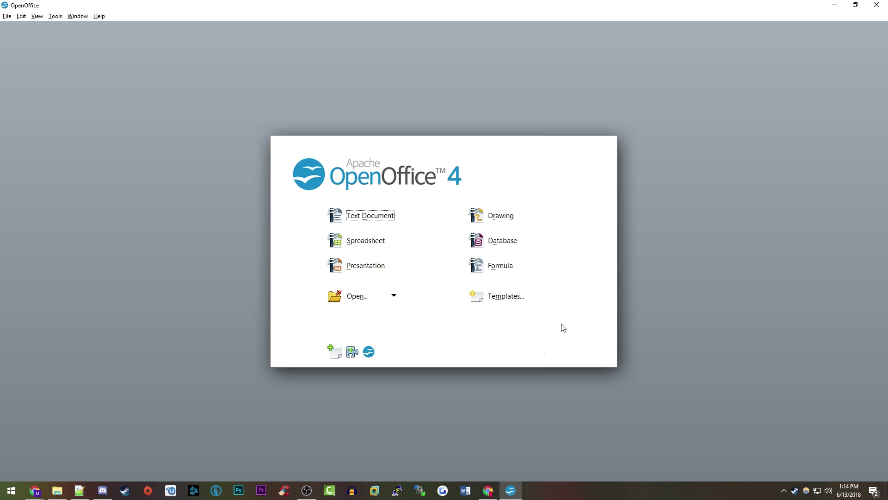
# Open youtube-playbook.pdf from the Sample PDFs folder for editing
pyautogui.click(360, 297)
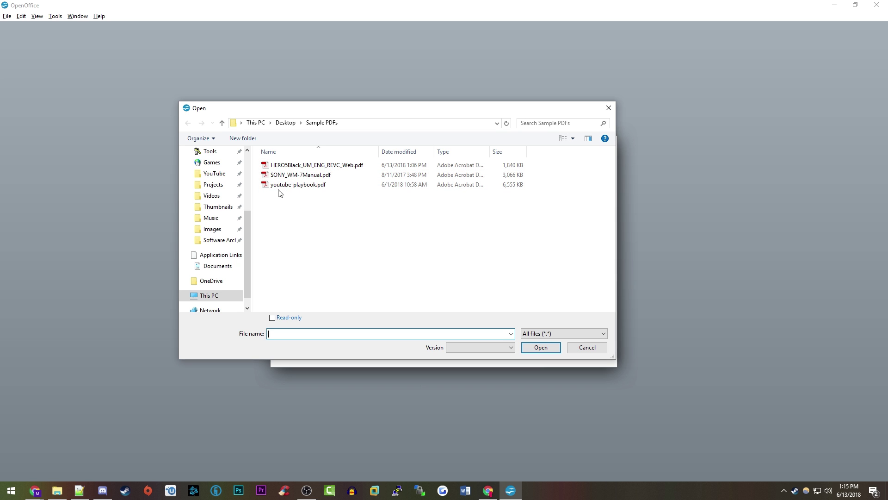
pyautogui.click(318, 189)
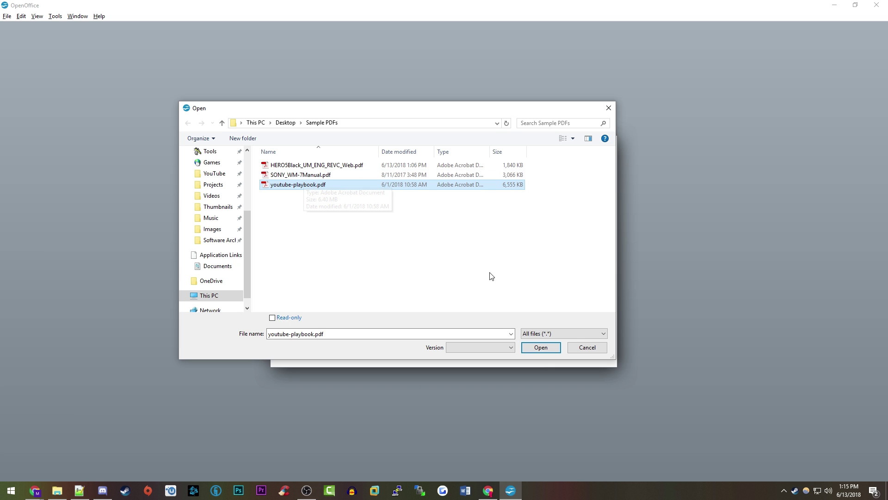
pyautogui.click(540, 348)
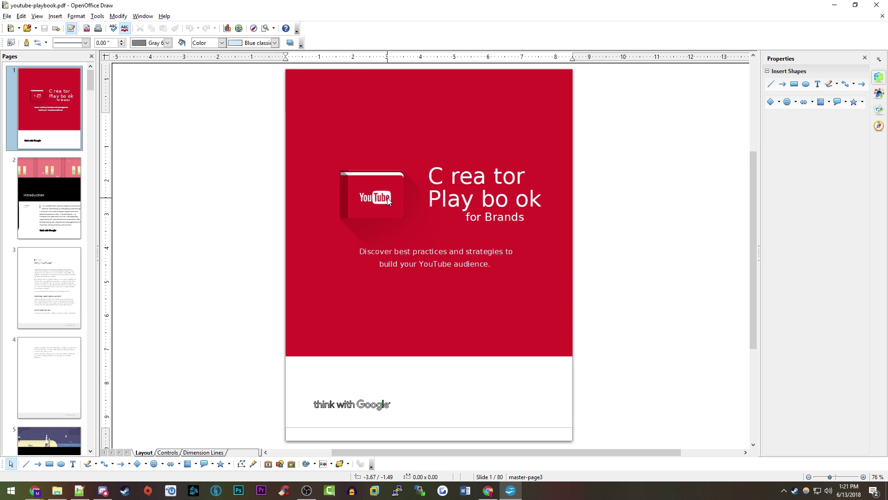
# Remove the stray spaces from the first title line on page 1 so it reads "Creator"
pyautogui.keyDown('ctrl'); pyautogui.scroll(5, 467, 288); pyautogui.keyUp('ctrl')
pyautogui.click(464, 286)
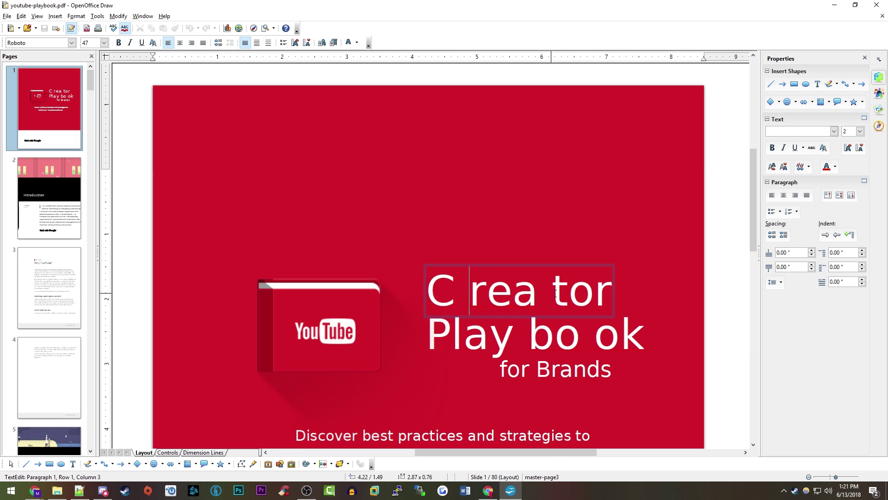
pyautogui.press('BackSpace')
pyautogui.press('Right')
pyautogui.press('Right')
pyautogui.press('Right')
pyautogui.press('Right')
pyautogui.write('\\')
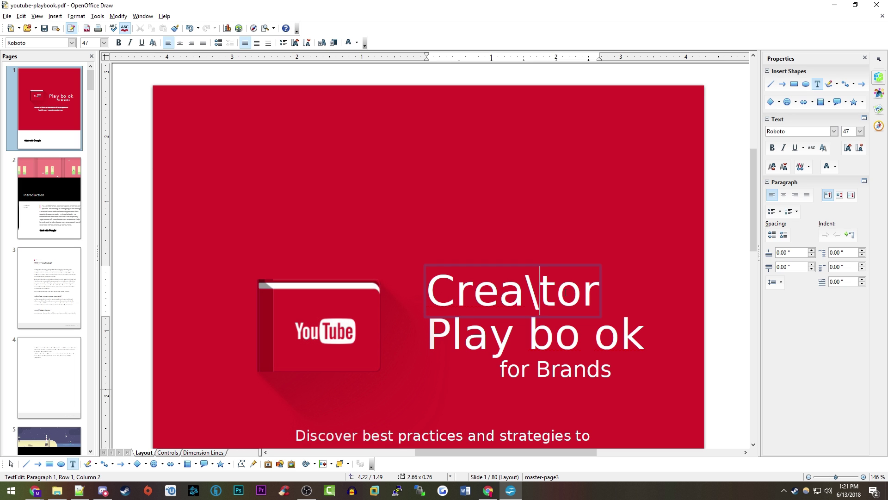
pyautogui.press('BackSpace')
pyautogui.click(639, 278)
# Look through the imported PDF's pages, including pages 2, 3 and 6, to examine their text and layout
pyautogui.scroll(-8, 490, 276)
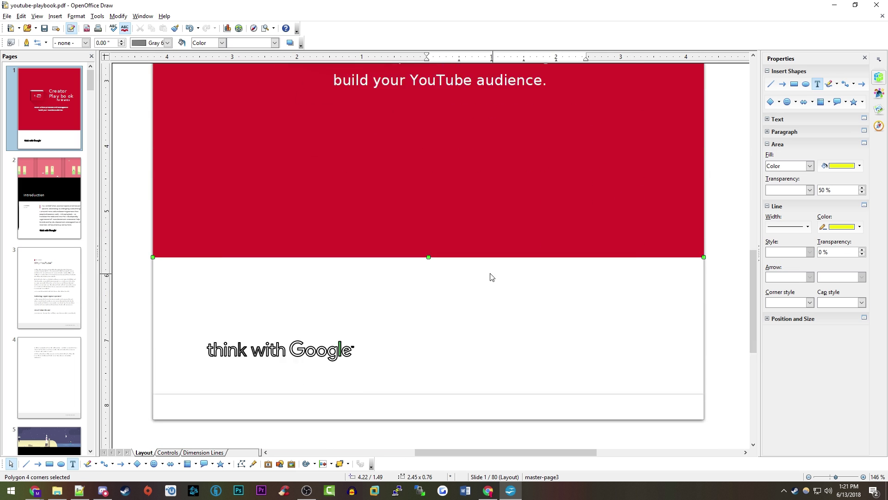
pyautogui.scroll(-10, 228, 308)
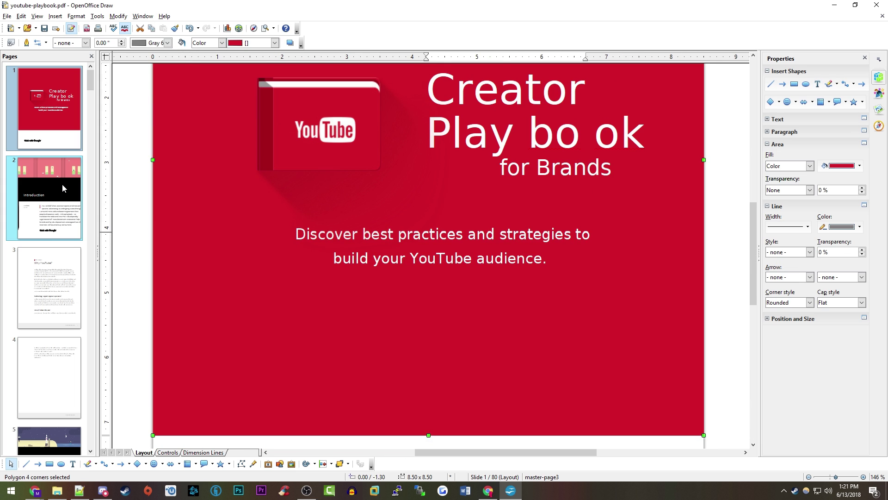
pyautogui.scroll(-5, 236, 317)
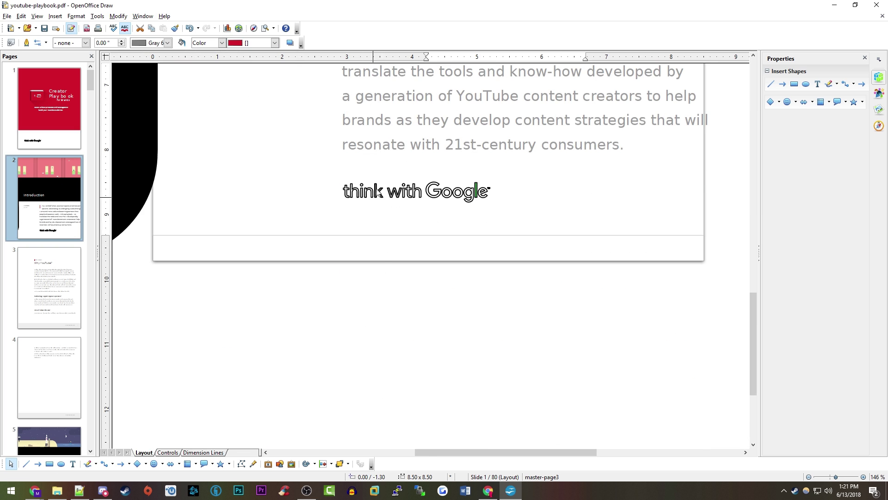
pyautogui.scroll(3, 378, 203)
pyautogui.click(61, 278)
pyautogui.scroll(-5, 56, 315)
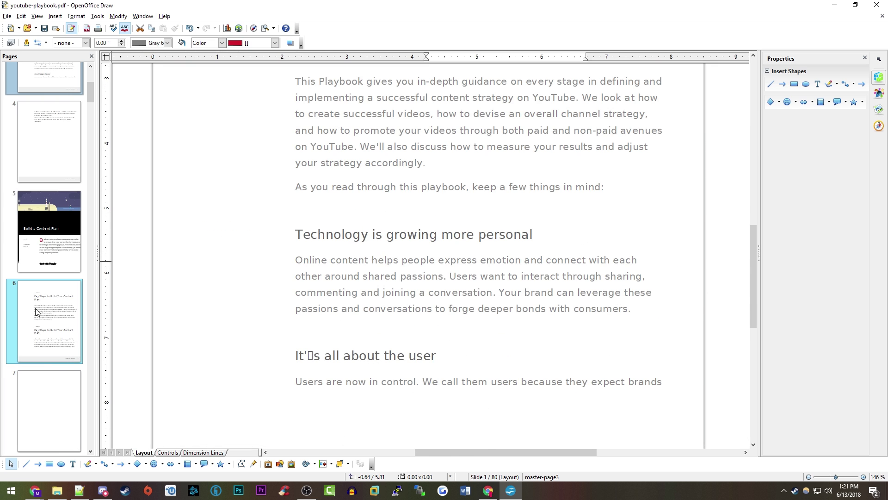
pyautogui.click(52, 334)
pyautogui.scroll(-5, 456, 303)
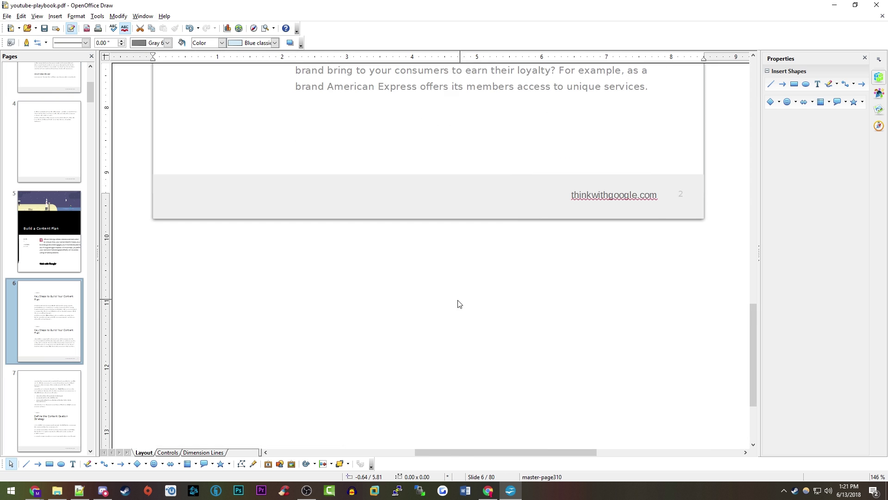
pyautogui.scroll(10, 454, 305)
pyautogui.scroll(5, 454, 304)
pyautogui.scroll(5, 65, 145)
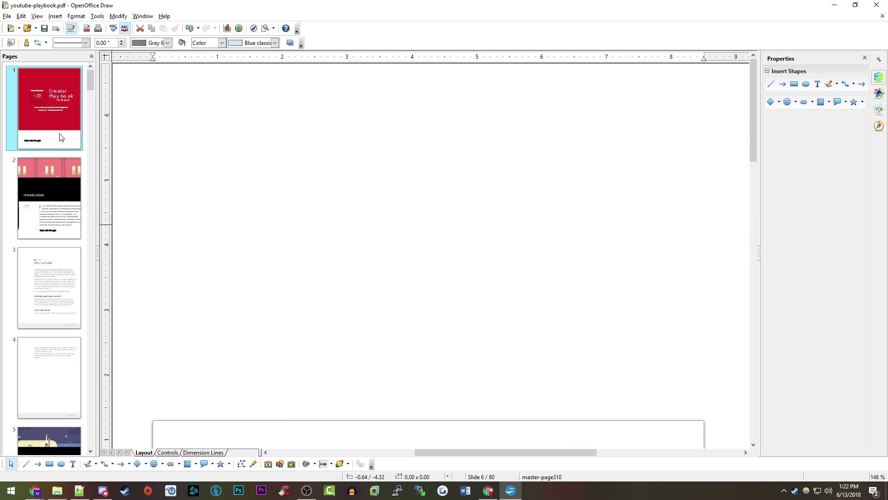
# Return to page 1 and replace the title word "Creator" with "The MJD"
pyautogui.click(49, 107)
pyautogui.scroll(-10, 417, 328)
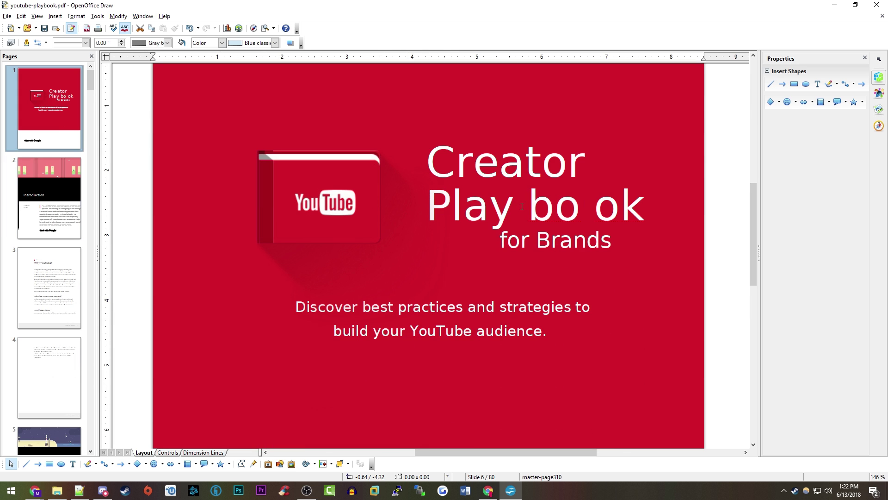
pyautogui.click(529, 206)
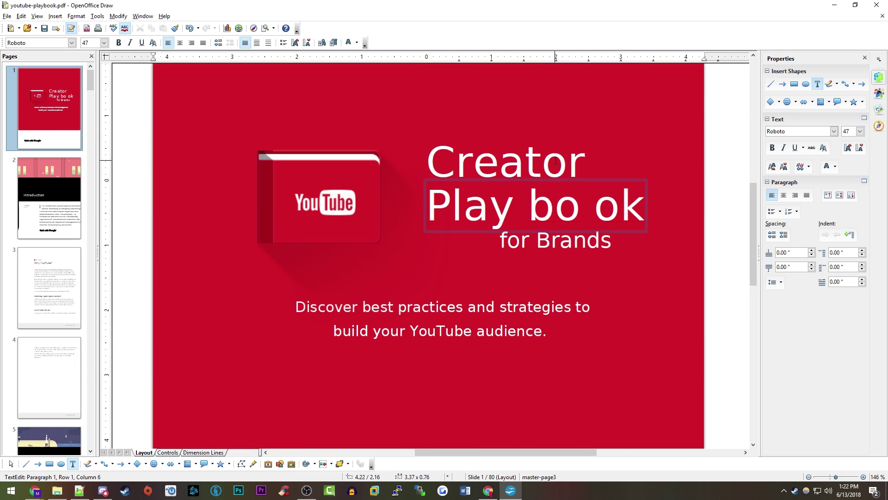
pyautogui.click(573, 160)
pyautogui.moveTo(572, 160); pyautogui.dragTo(424, 161)
pyautogui.moveTo(586, 162); pyautogui.dragTo(413, 162)
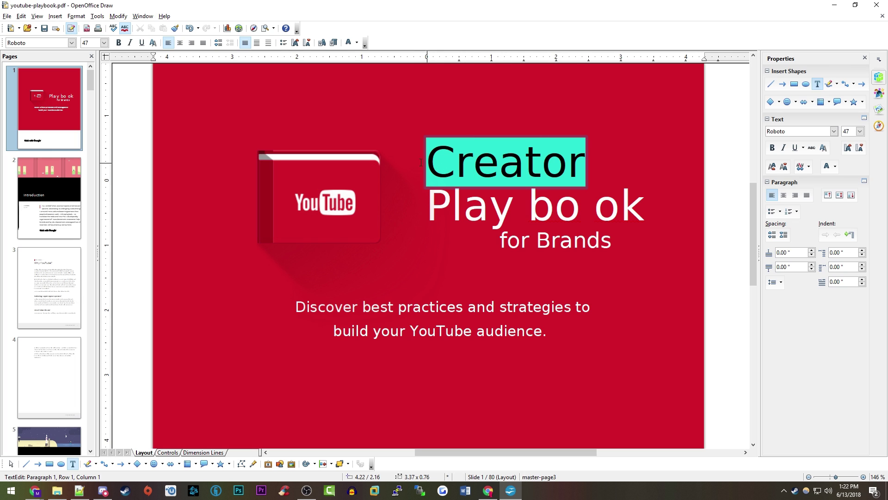
pyautogui.write('The MJD')
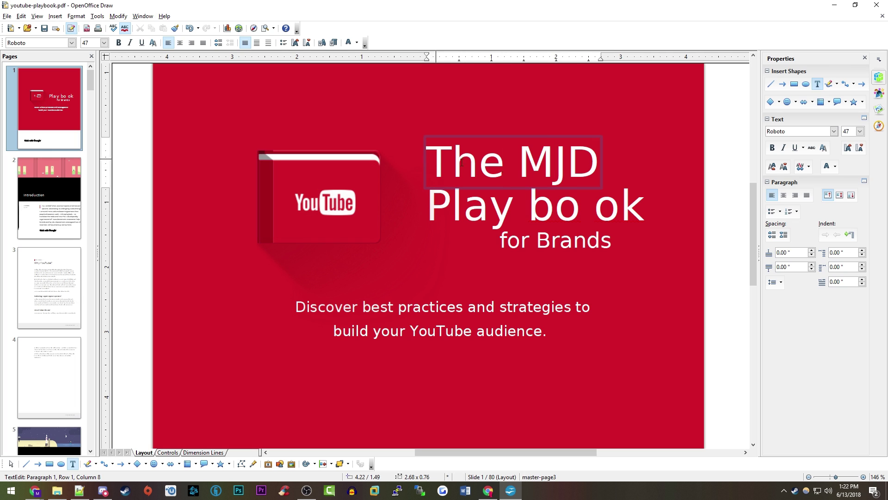
# Remove the stray spaces from the second title line on page 1 so it reads "Playbook"
pyautogui.click(554, 206)
pyautogui.press('Left')
pyautogui.press('BackSpace')
pyautogui.press('Right')
pyautogui.press('Right')
pyautogui.press('Right')
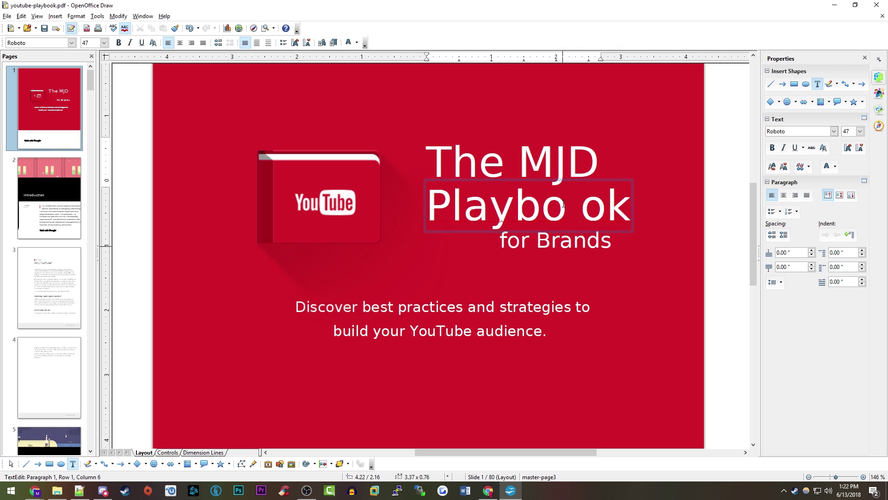
pyautogui.press('BackSpace')
pyautogui.click(589, 274)
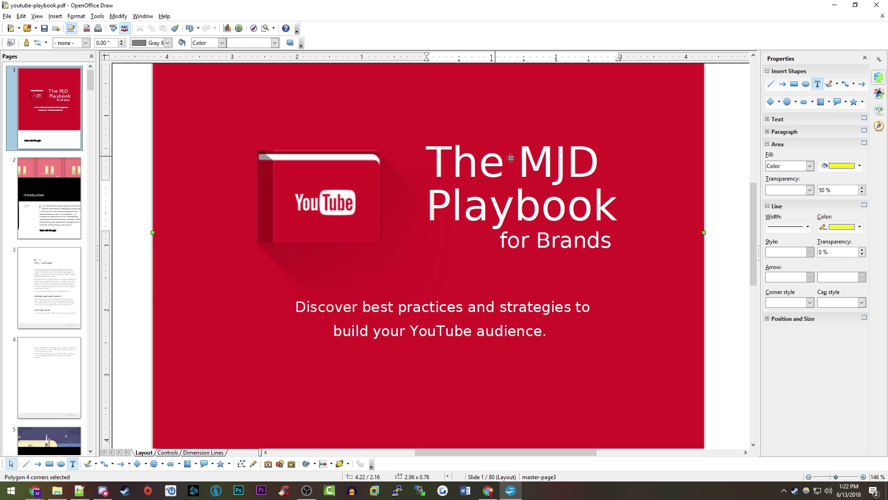
# Rotate page 1's red background slightly counterclockwise and overwrite the middle of the subtitle's second line with "asfjlkhasdljkfhlasdjhf"
pyautogui.moveTo(326, 211); pyautogui.dragTo(568, 207)
pyautogui.scroll(-5, 395, 345)
pyautogui.click(496, 204)
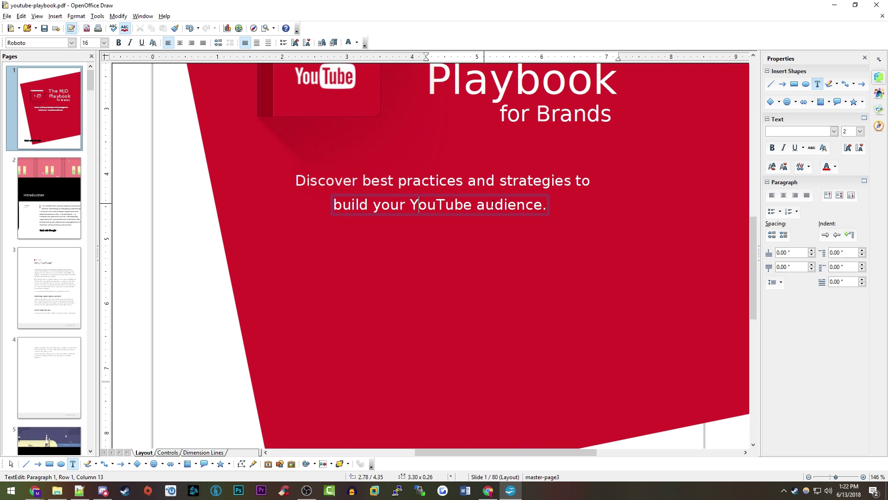
pyautogui.moveTo(496, 204); pyautogui.dragTo(351, 204)
pyautogui.write('asfjlkhasdljkfhlasdjhf')
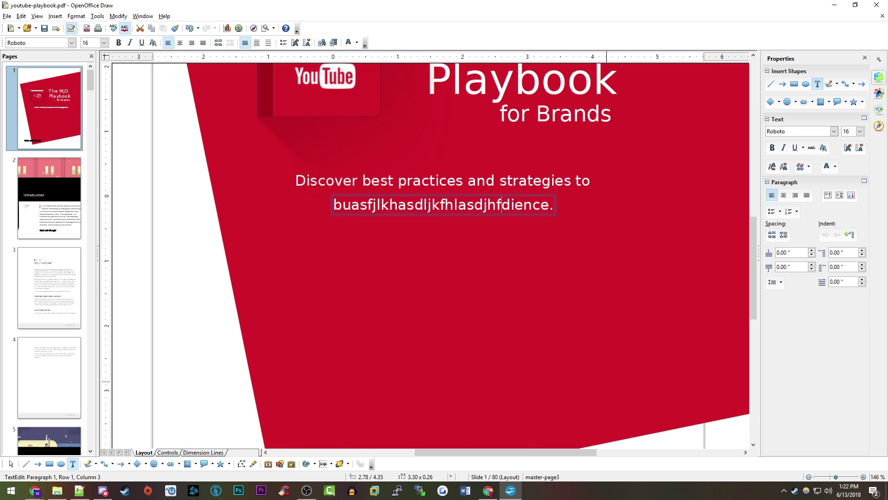
pyautogui.scroll(-5, 424, 225)
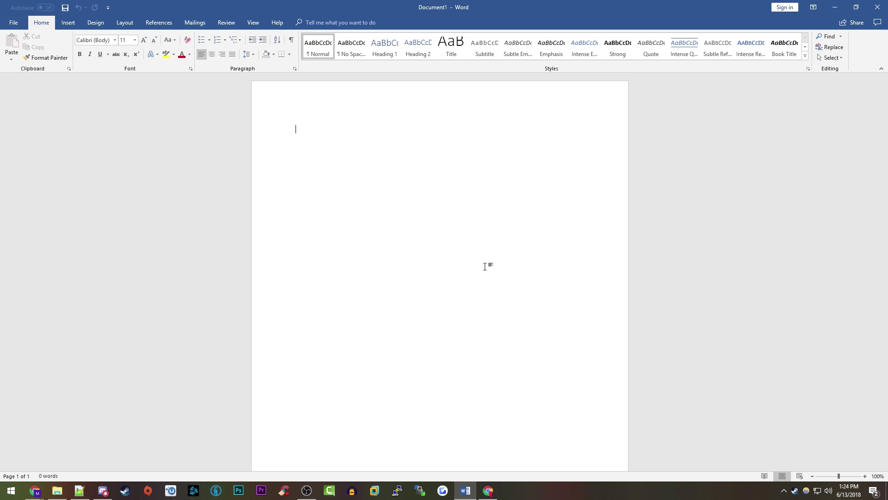
# Open the youtube-playbook PDF from disk in Word, accept its conversion to an editable document, and enable editing
pyautogui.click(16, 21)
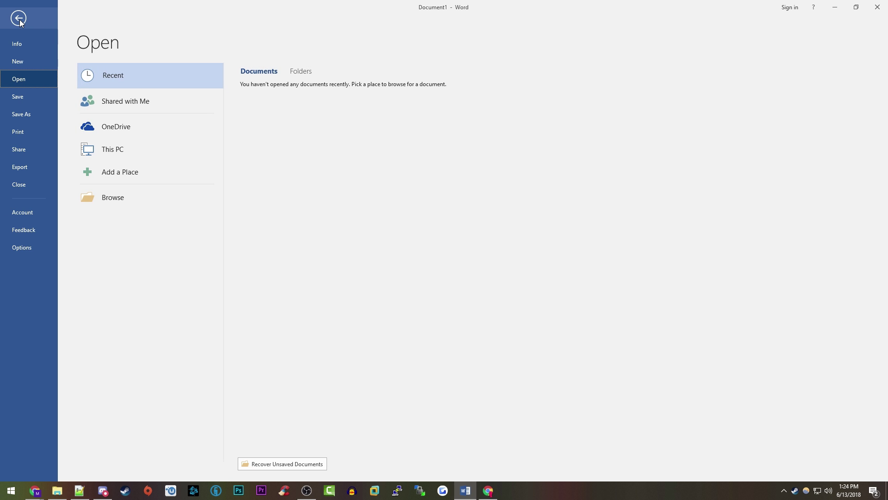
pyautogui.click(127, 201)
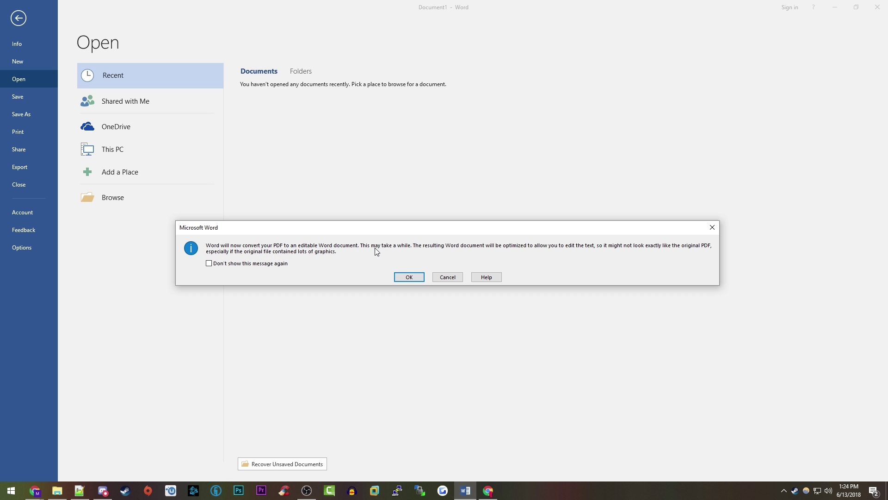
pyautogui.click(409, 276)
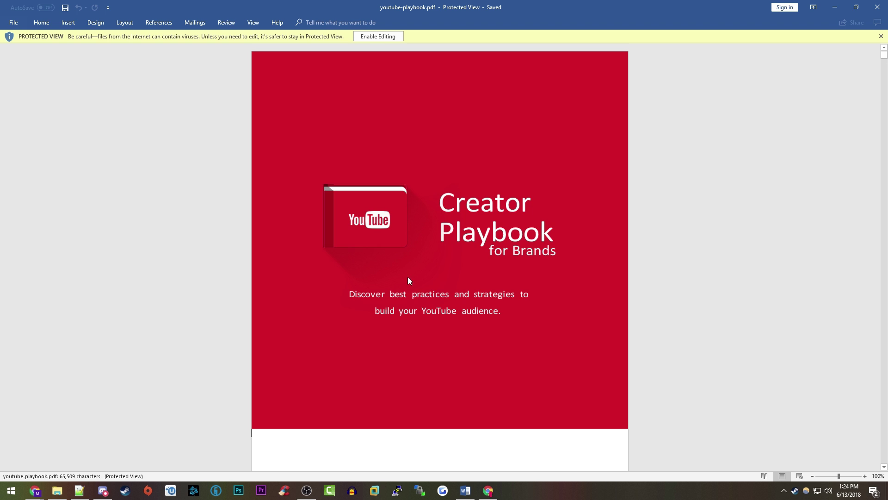
pyautogui.click(373, 36)
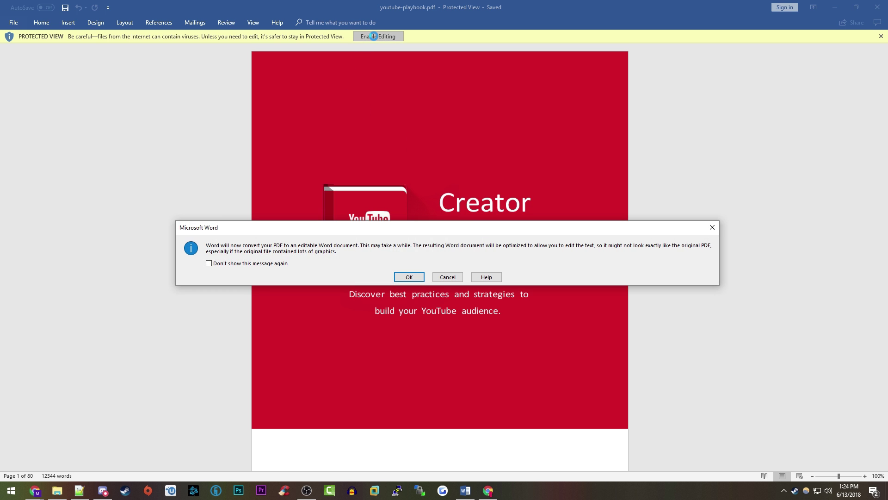
pyautogui.click(410, 278)
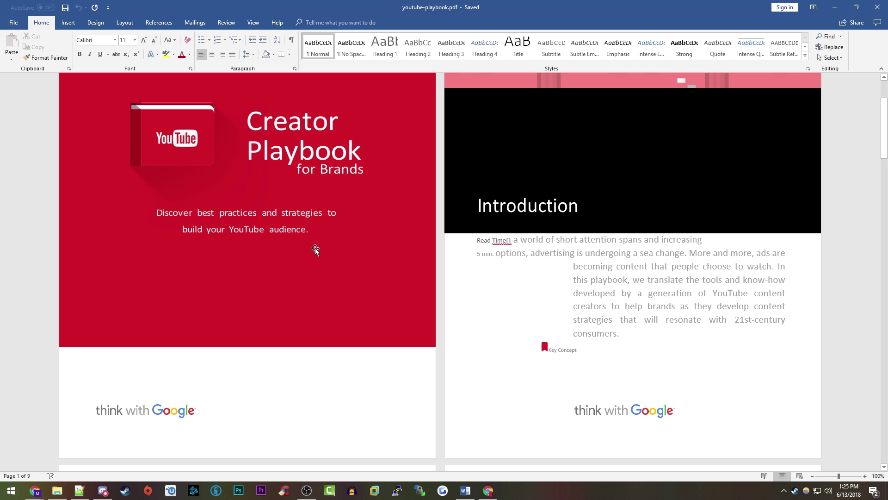
# Replace the title word "Playbook" on page 1's red cover with "asdfasdfsad"
pyautogui.scroll(2, 315, 248)
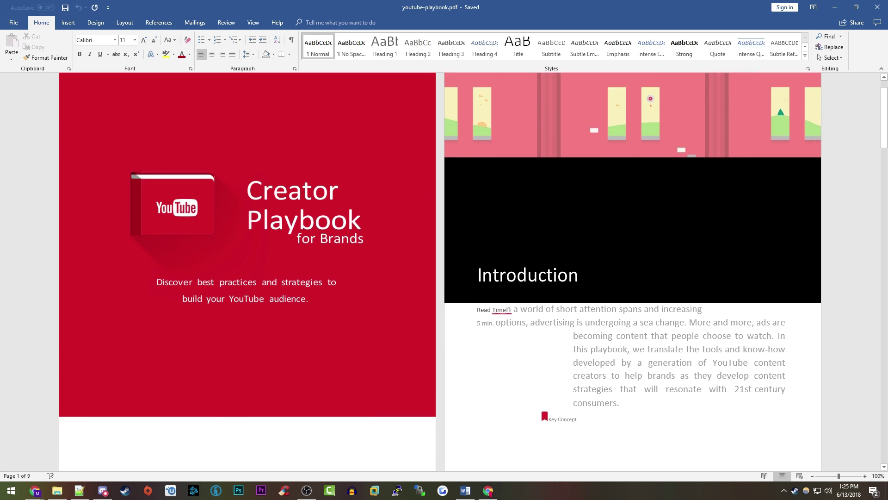
pyautogui.scroll(-14, 595, 224)
pyautogui.scroll(11, 396, 255)
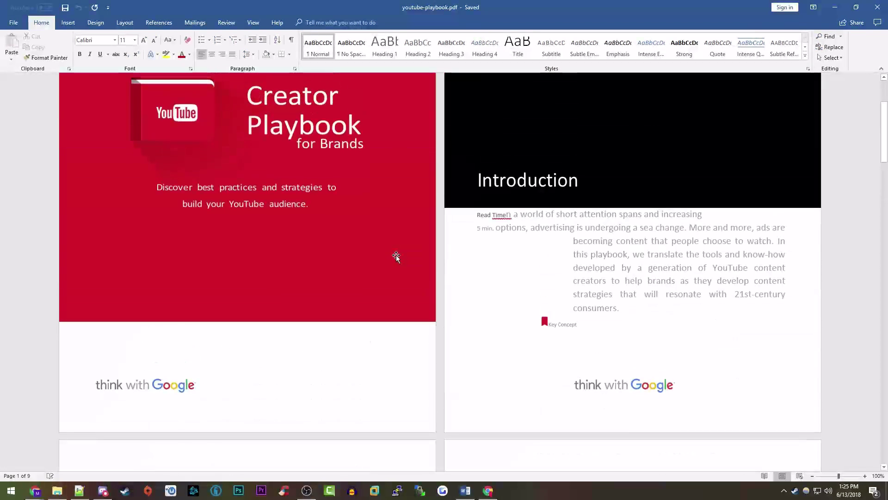
pyautogui.scroll(4, 397, 254)
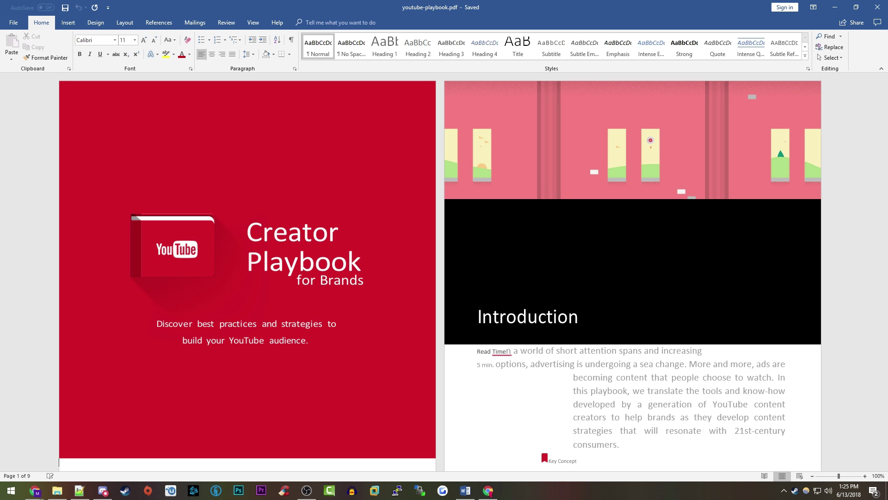
pyautogui.scroll(-2, 320, 221)
pyautogui.click(319, 221)
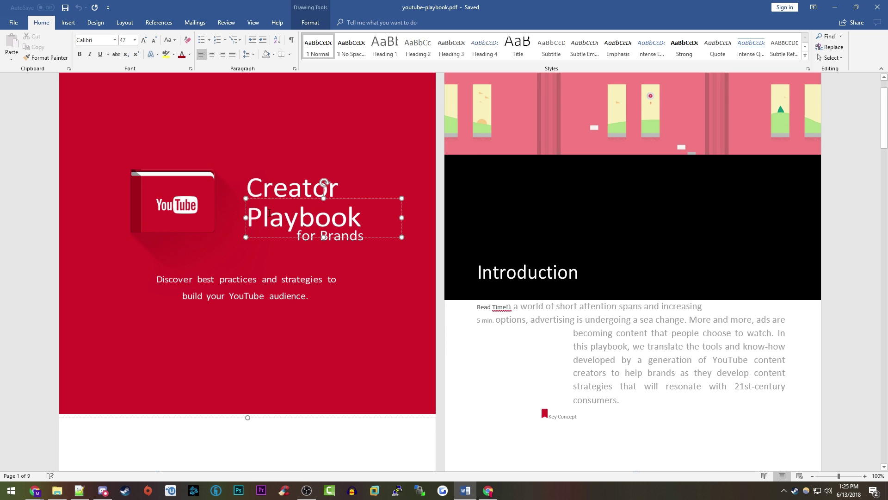
pyautogui.doubleClick(317, 219)
pyautogui.write('asdfasdfsad')
pyautogui.click(248, 283)
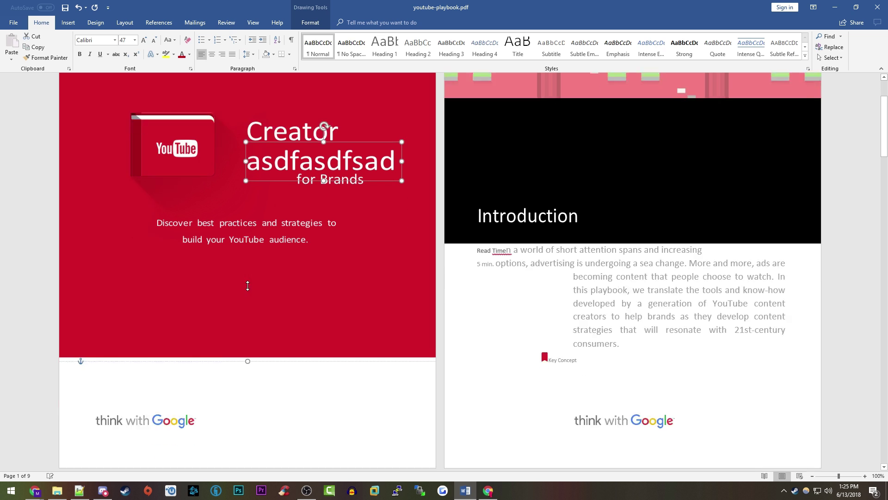
# Move page 1's "think with Google" logo up onto the red background and shift page 2's logo slightly left
pyautogui.scroll(-3, 149, 348)
pyautogui.moveTo(149, 348)
pyautogui.mouseDown()
pyautogui.moveTo(221, 356)
pyautogui.moveTo(352, 296)
pyautogui.moveTo(355, 237)
pyautogui.mouseUp()
pyautogui.moveTo(612, 346); pyautogui.dragTo(589, 342)
pyautogui.click(543, 281)
# Look through the following converted pages, from "Why YouTube?" to "Build a Content Plan", to examine their text and layout
pyautogui.scroll(-8, 450, 315)
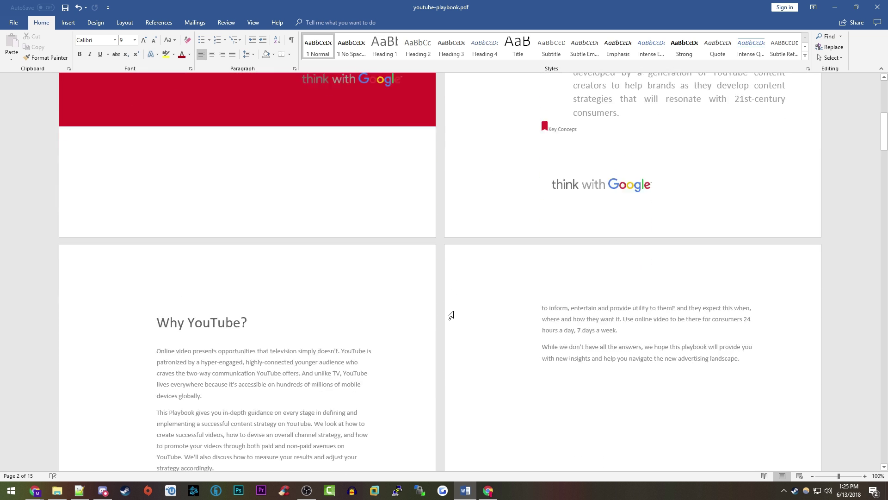
pyautogui.scroll(-7, 373, 318)
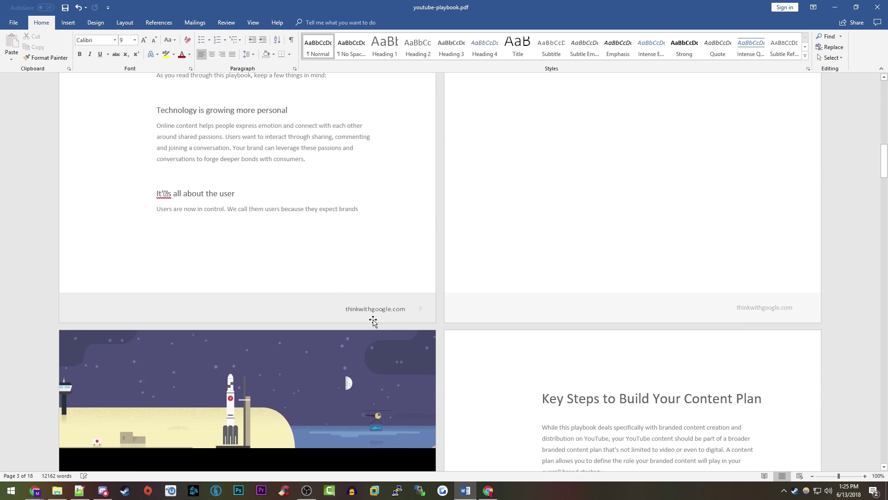
pyautogui.scroll(-8, 373, 314)
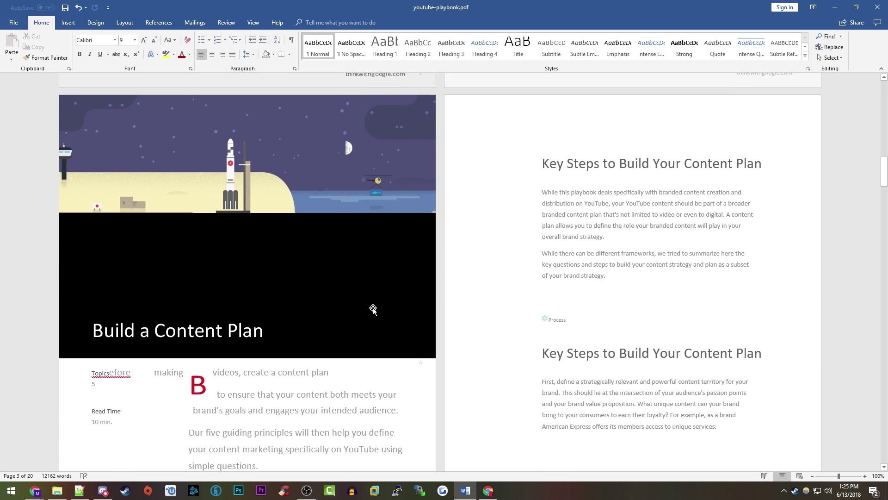
pyautogui.scroll(-3, 376, 307)
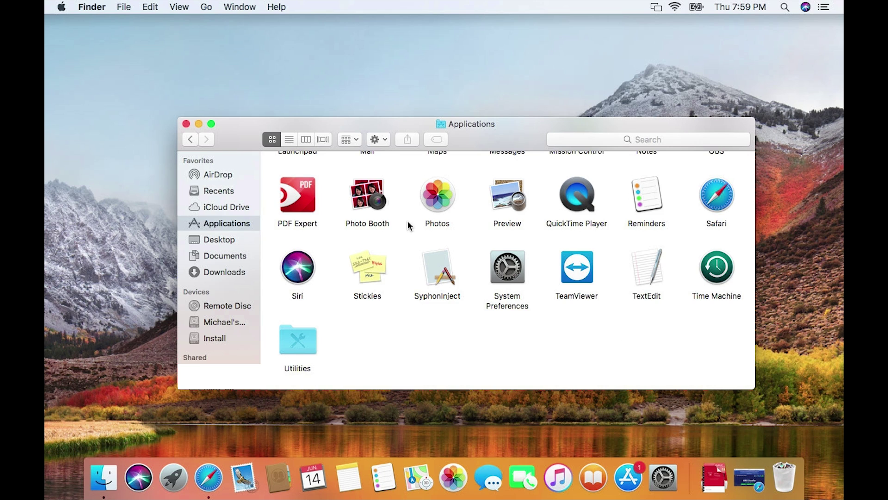
# Switch to PDF Expert on the Mac and open the recent file youtube-playbook-2
pyautogui.click(316, 214)
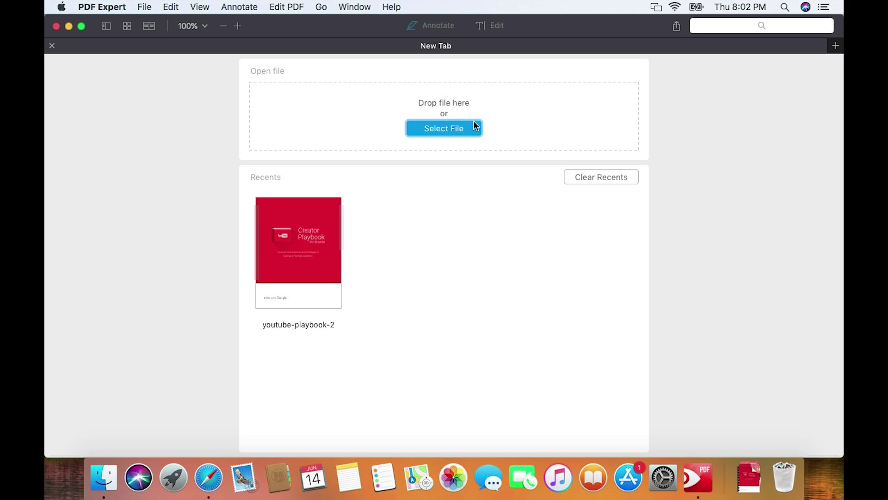
pyautogui.doubleClick(295, 262)
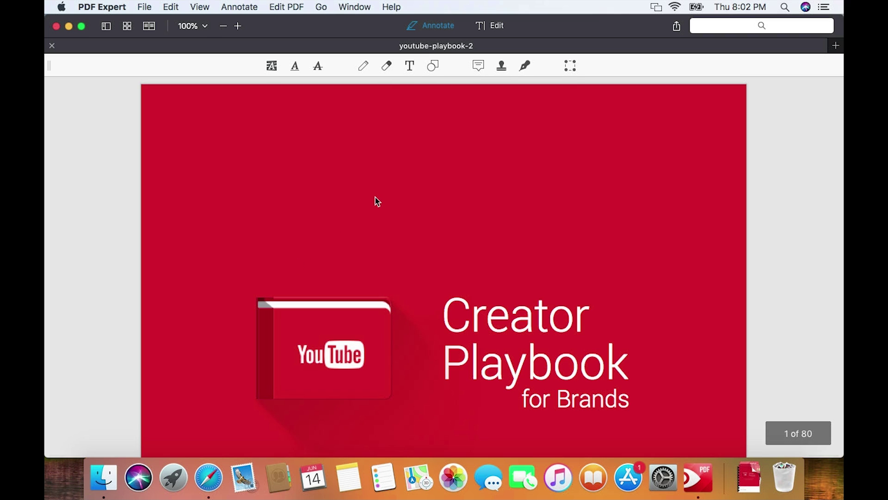
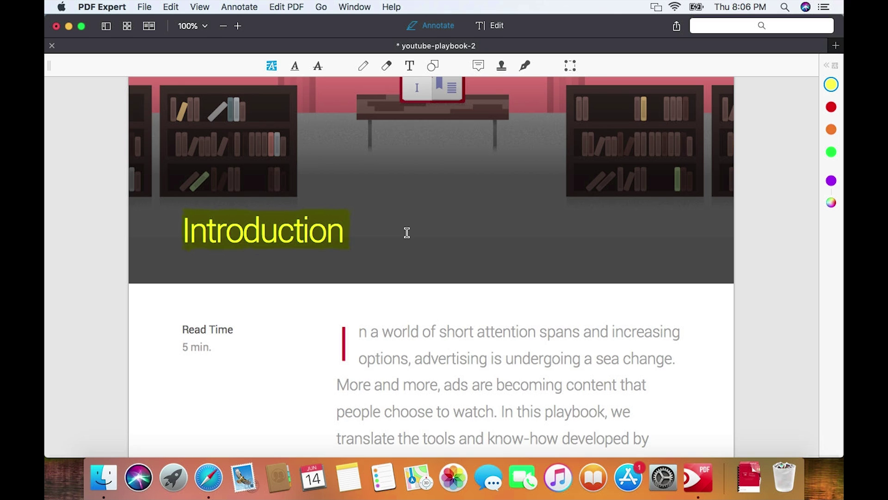
# Underline the first line of the Introduction paragraph in red, including its large initial letter
pyautogui.click(294, 66)
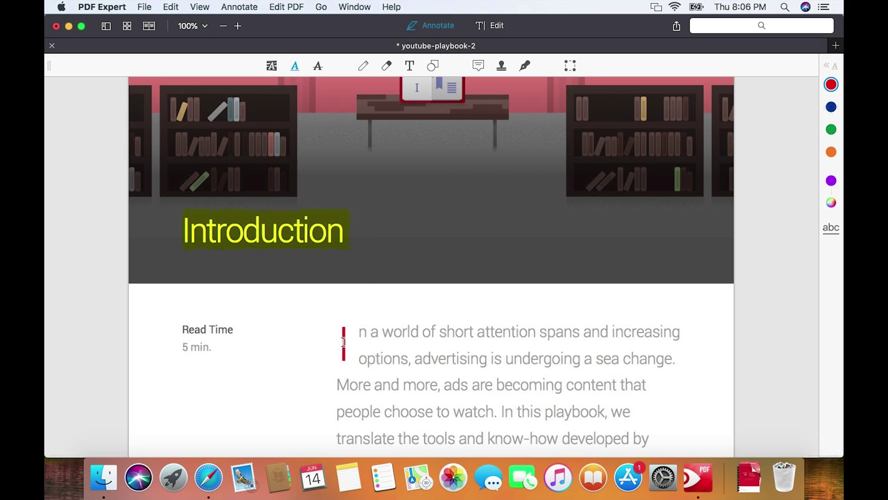
pyautogui.moveTo(343, 342); pyautogui.dragTo(675, 336)
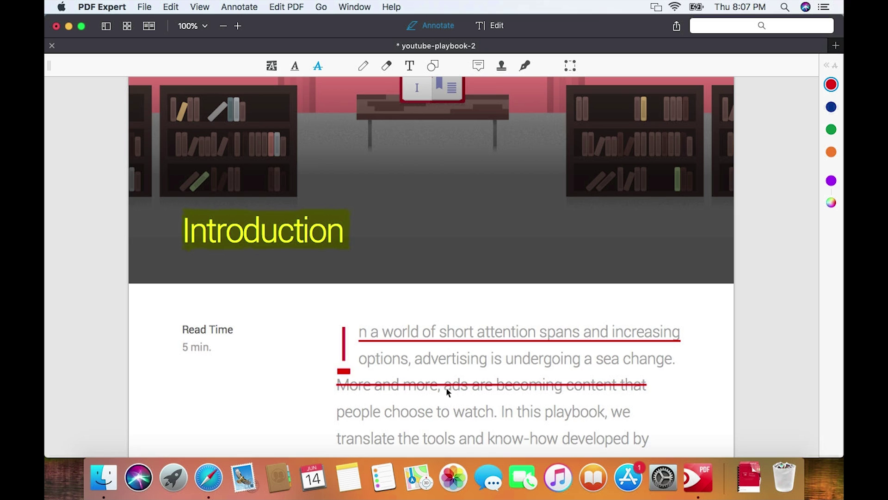
# Place the first saved signature in the blank space below the "It's all about the user" text
pyautogui.scroll(-15, 446, 387)
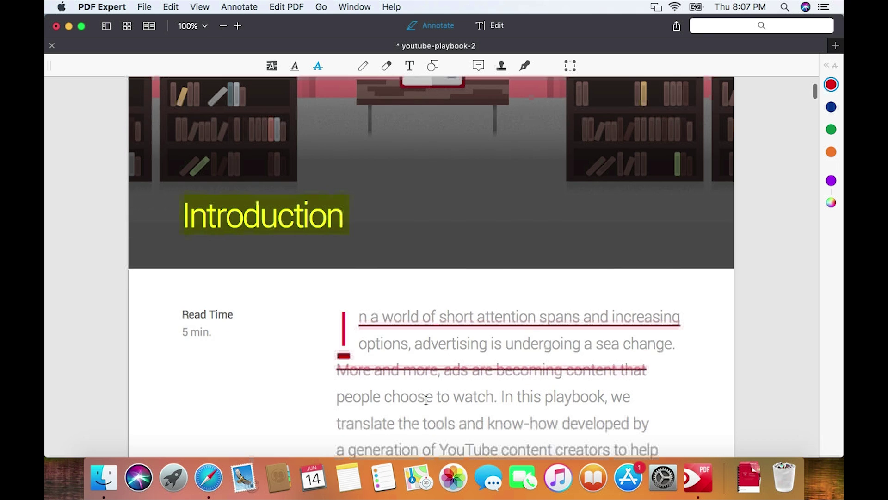
pyautogui.scroll(-10, 446, 200)
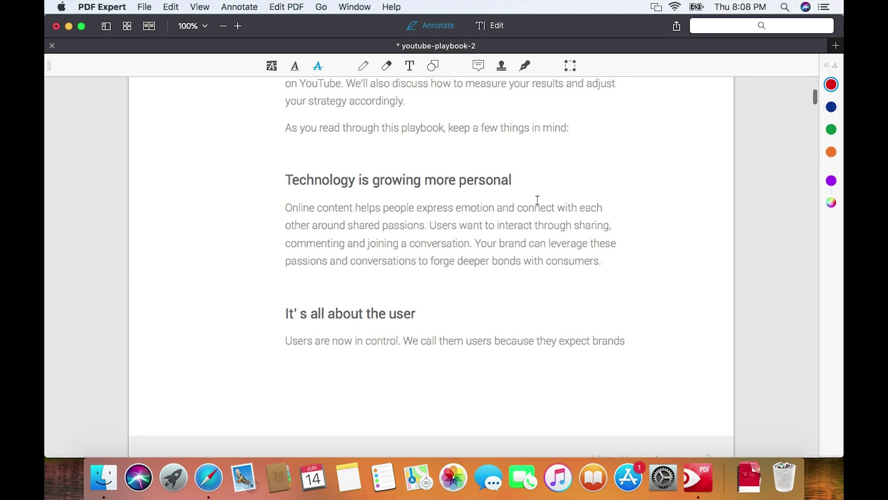
pyautogui.click(525, 67)
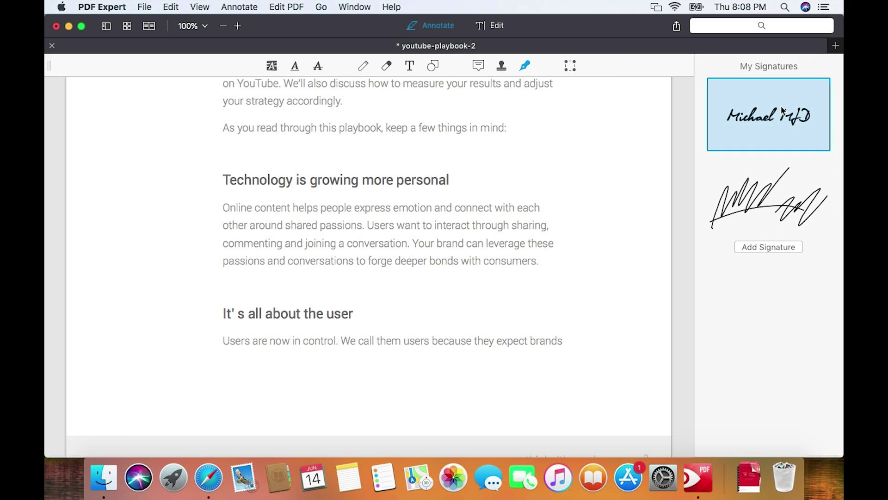
pyautogui.moveTo(782, 111)
pyautogui.mouseDown()
pyautogui.moveTo(696, 186)
pyautogui.moveTo(386, 400)
pyautogui.moveTo(277, 397)
pyautogui.mouseUp()
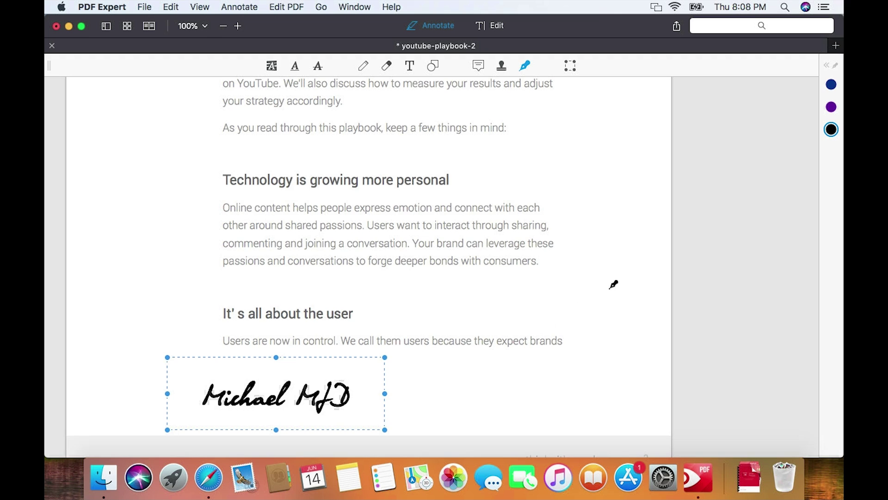
# Start a new signature, enter a person's full name as the keyboard signature, and clear it
pyautogui.click(525, 67)
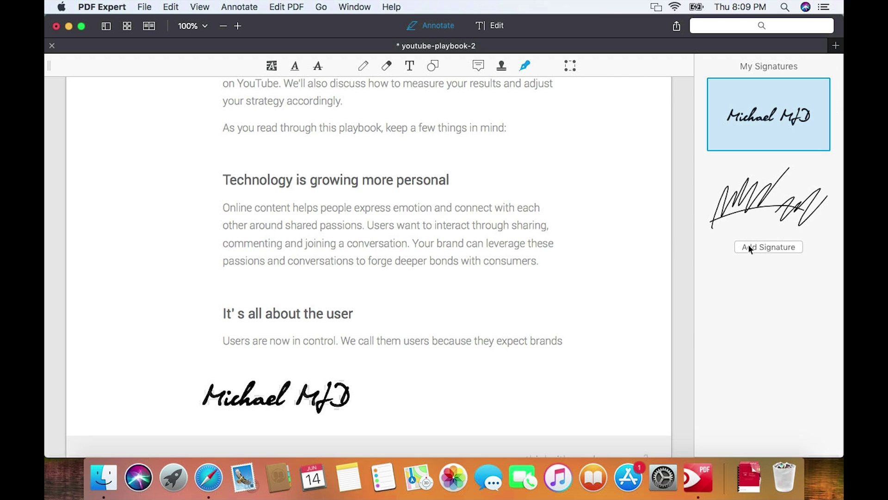
pyautogui.click(750, 246)
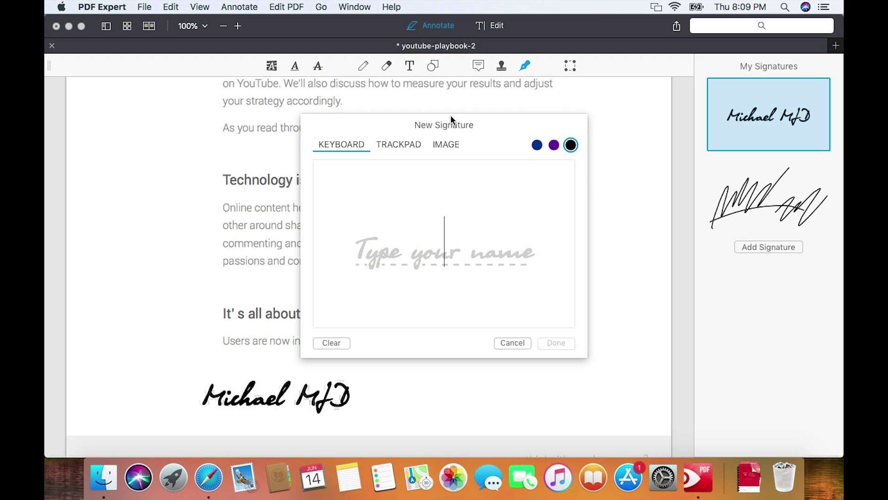
pyautogui.moveTo(452, 117); pyautogui.dragTo(464, 116)
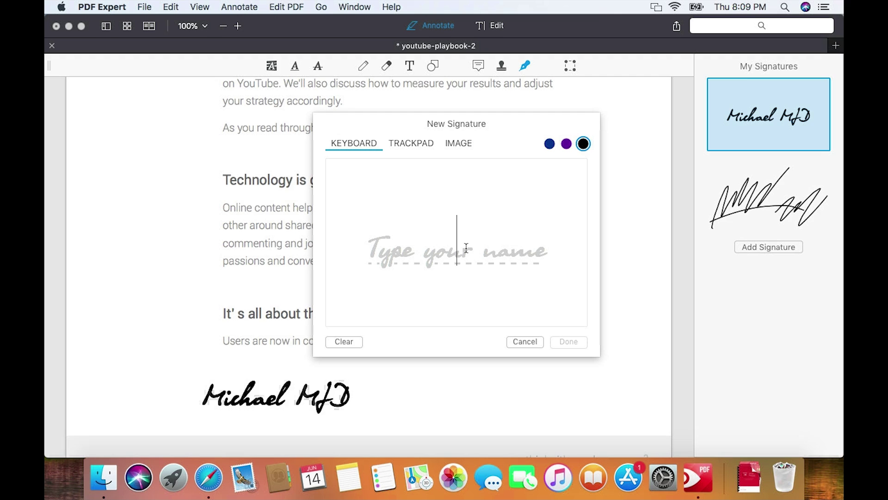
pyautogui.write('John Doe')
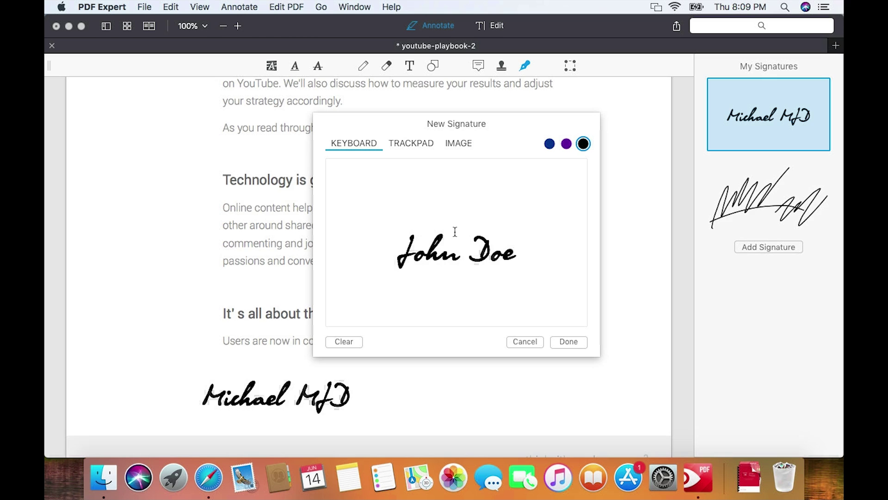
pyautogui.click(336, 342)
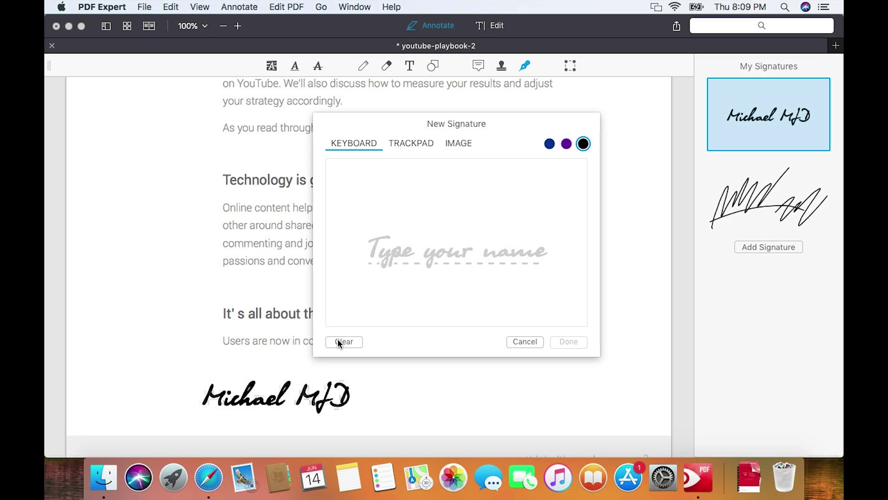
# Draw a freehand trackpad signature of two zigzag scribbles with a long curved underline, and finish the drawing
pyautogui.click(410, 143)
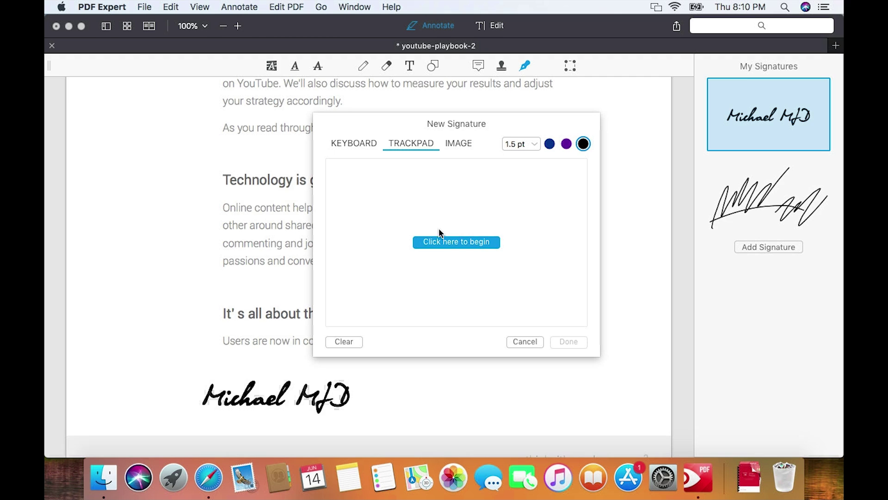
pyautogui.click(434, 242)
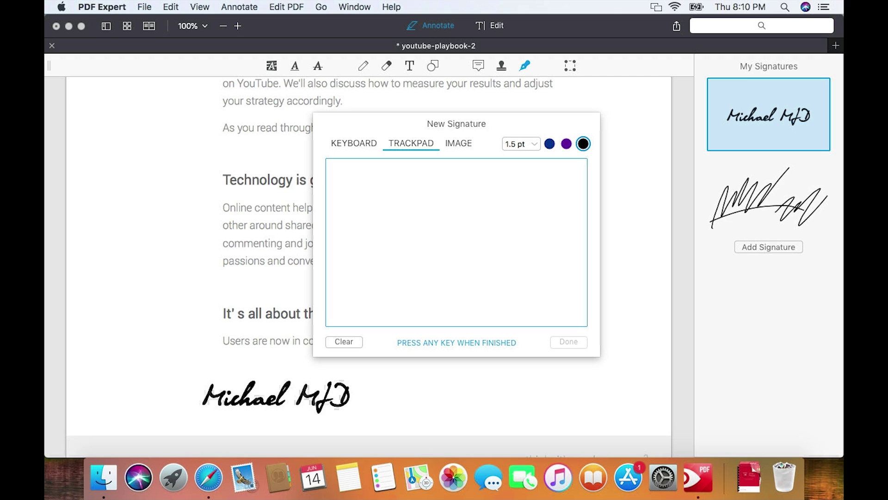
pyautogui.moveTo(338, 265)
pyautogui.mouseDown()
pyautogui.moveTo(407, 185)
pyautogui.moveTo(490, 190)
pyautogui.mouseUp()
pyautogui.moveTo(477, 284)
pyautogui.mouseDown()
pyautogui.moveTo(534, 218)
pyautogui.moveTo(578, 203)
pyautogui.mouseUp()
pyautogui.moveTo(564, 255)
pyautogui.mouseDown()
pyautogui.moveTo(435, 253)
pyautogui.moveTo(354, 284)
pyautogui.mouseUp()
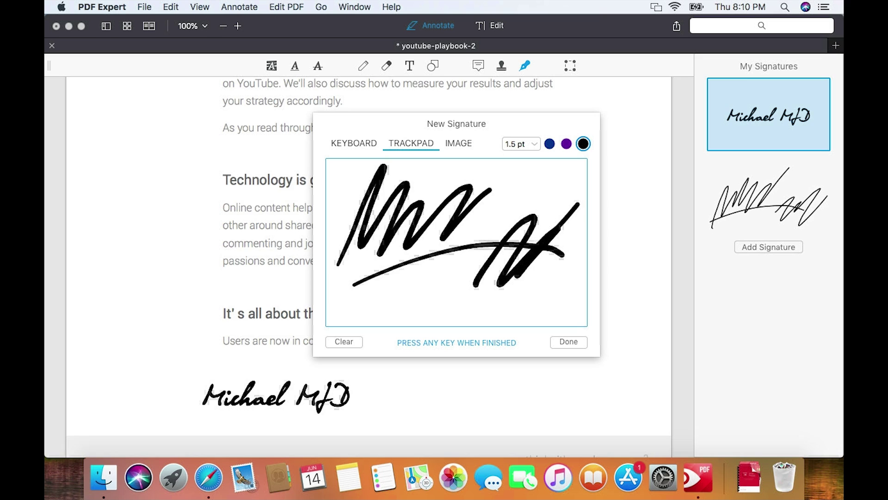
pyautogui.press('Return')
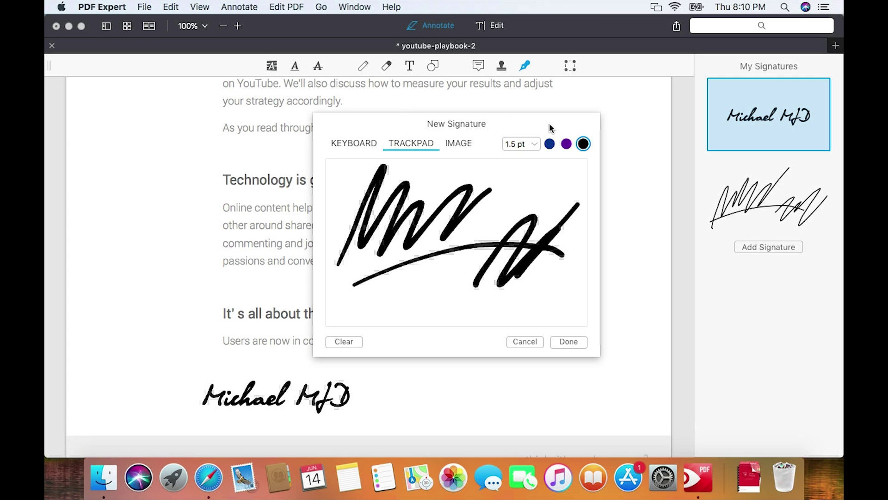
# Recolor the drawn signature blue after trying purple, and choose a different line thickness for it
pyautogui.click(567, 145)
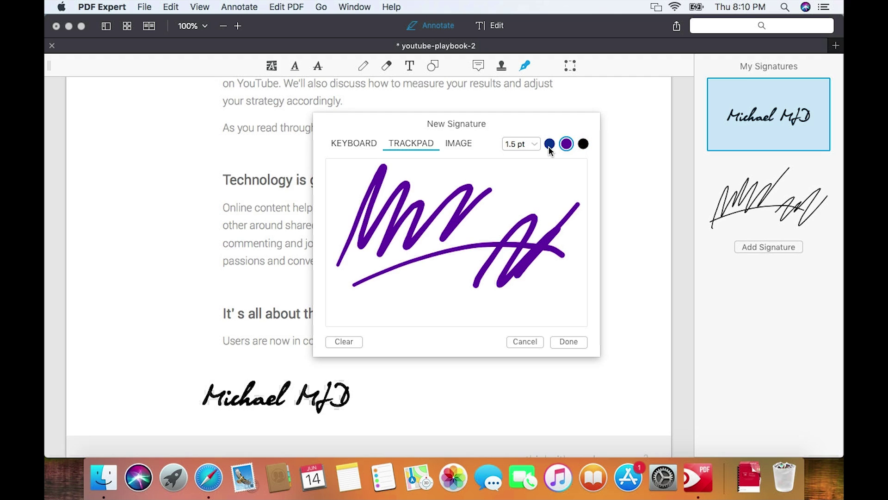
pyautogui.click(550, 145)
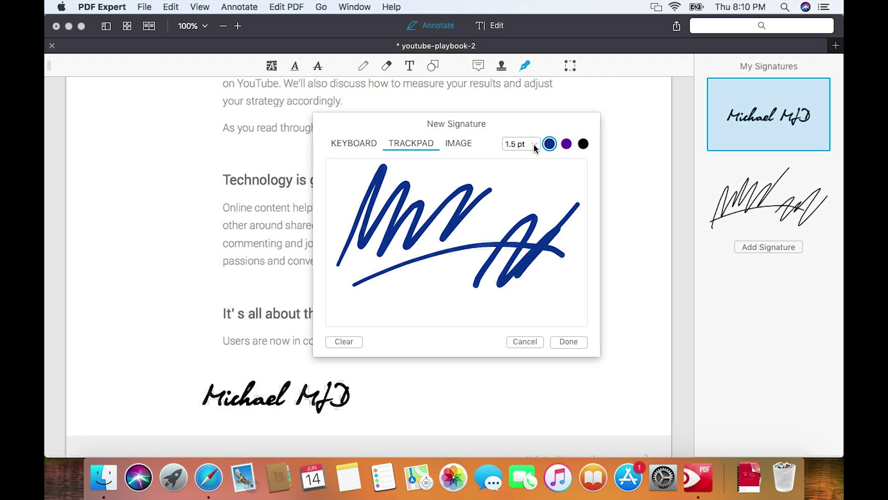
pyautogui.click(534, 143)
pyautogui.click(516, 181)
# Switch the new signature to the image option, and cancel creating the signature
pyautogui.click(463, 144)
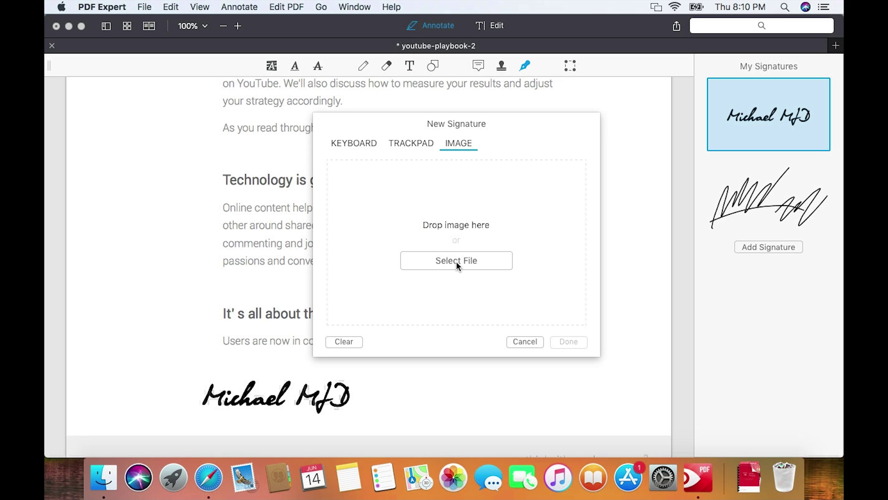
pyautogui.click(523, 342)
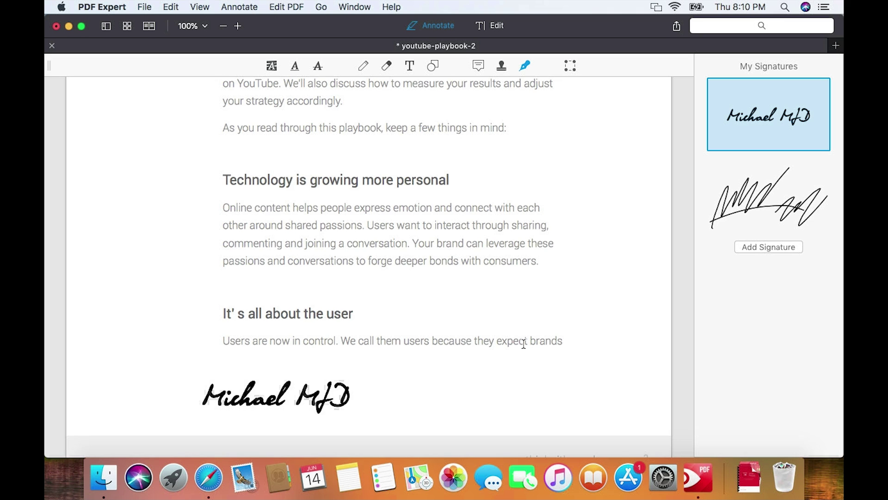
# Place a standard CONFIDENTIAL stamp over the playbook introduction text on the "Why YouTube?" page
pyautogui.scroll(5, 524, 343)
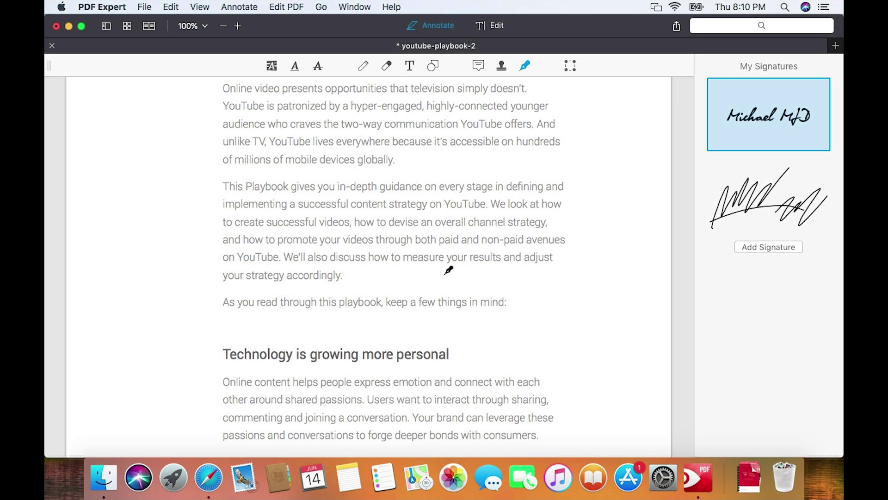
pyautogui.scroll(6, 420, 284)
pyautogui.click(478, 66)
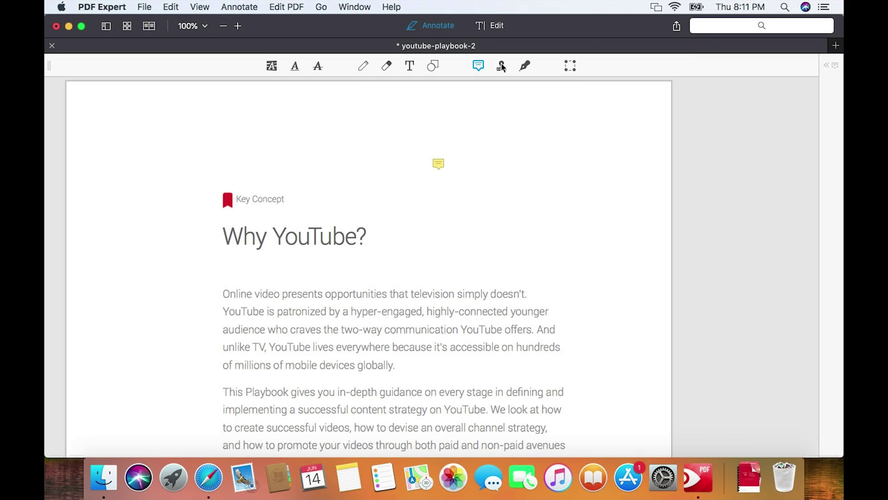
pyautogui.click(502, 66)
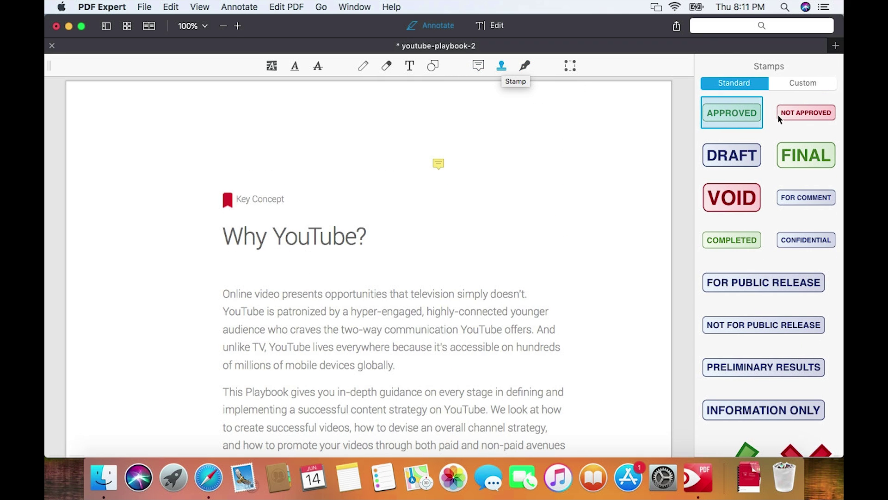
pyautogui.scroll(-10, 527, 225)
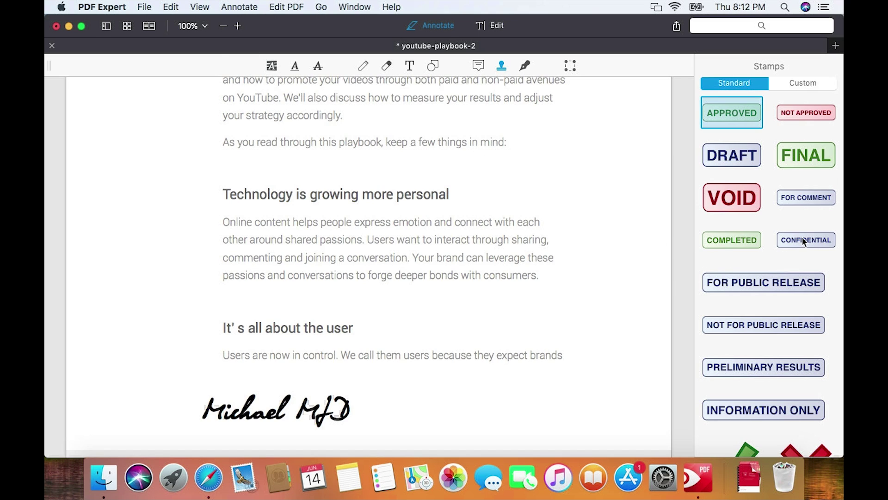
pyautogui.click(744, 241)
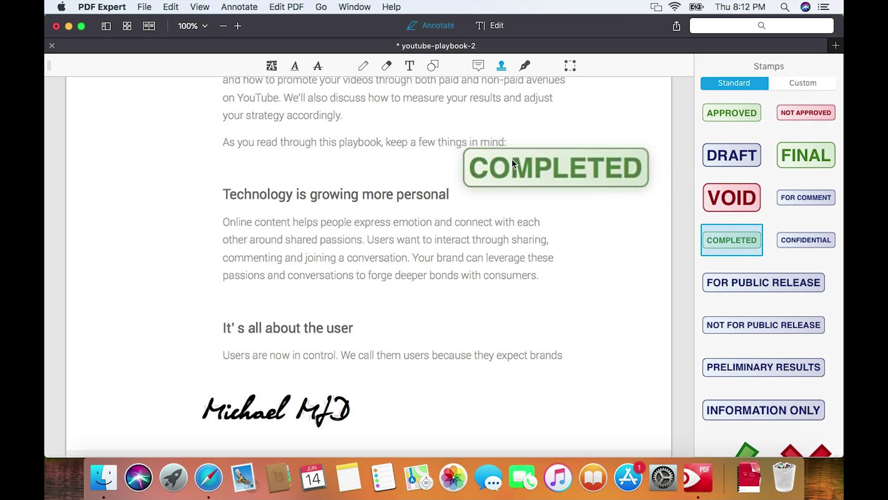
pyautogui.click(809, 242)
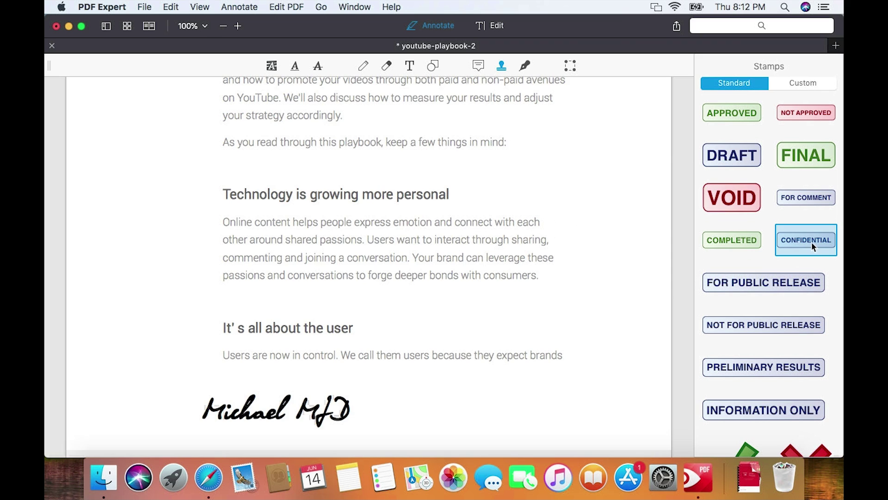
pyautogui.click(188, 106)
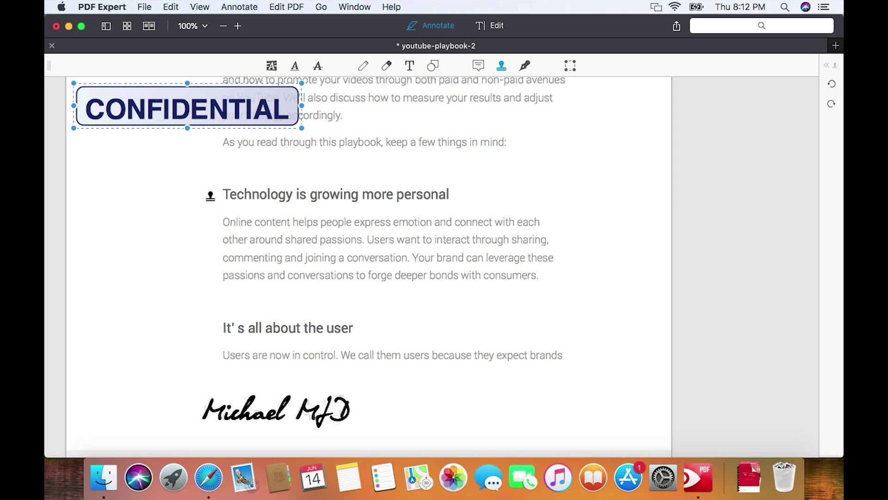
# Shrink the CONFIDENTIAL stamp and move it into the right margin beside the "your strategy accordingly" line
pyautogui.scroll(2, 244, 157)
pyautogui.moveTo(244, 157); pyautogui.dragTo(484, 205)
pyautogui.moveTo(603, 254); pyautogui.dragTo(614, 165)
# Look through the remaining standard stamps and the custom stamp option
pyautogui.click(503, 62)
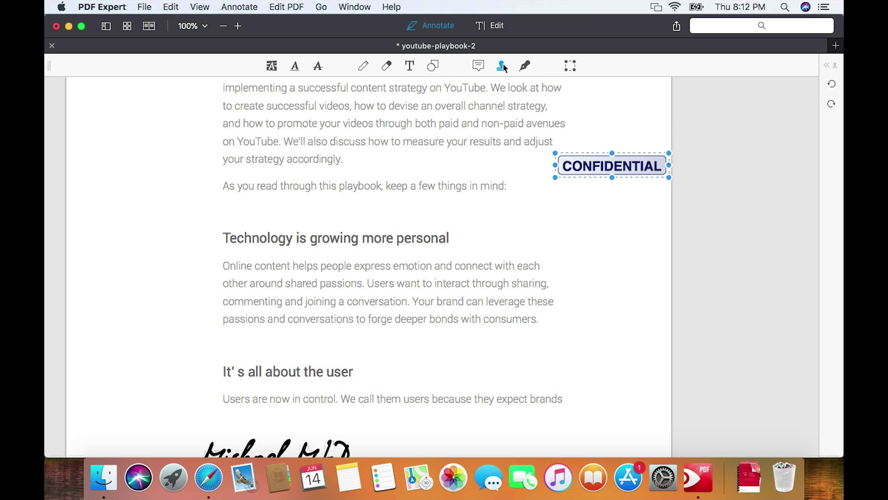
pyautogui.scroll(-1, 778, 195)
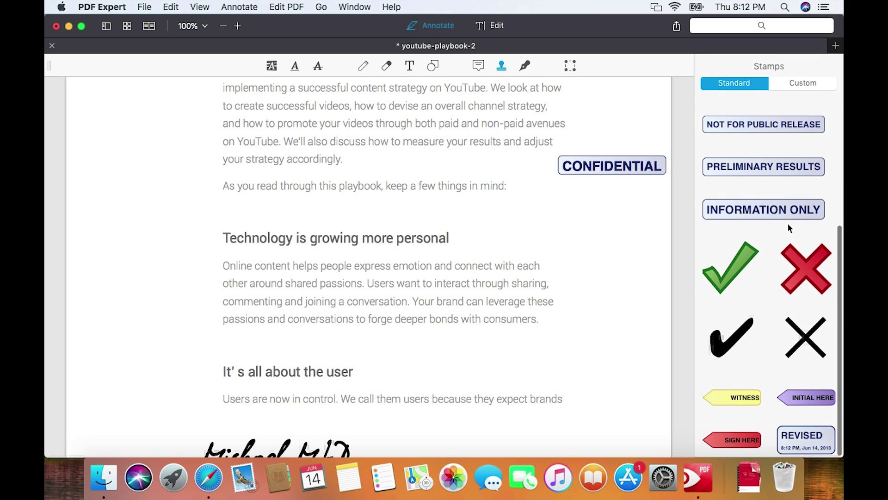
pyautogui.scroll(5, 784, 333)
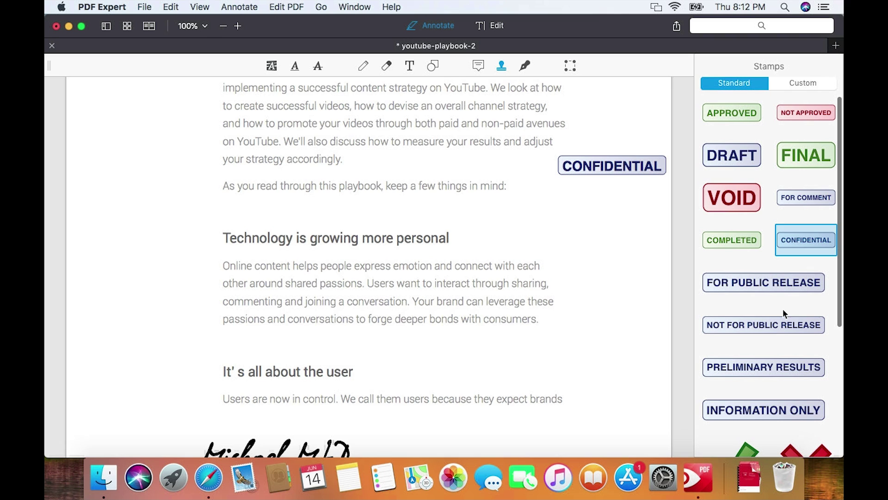
pyautogui.click(792, 84)
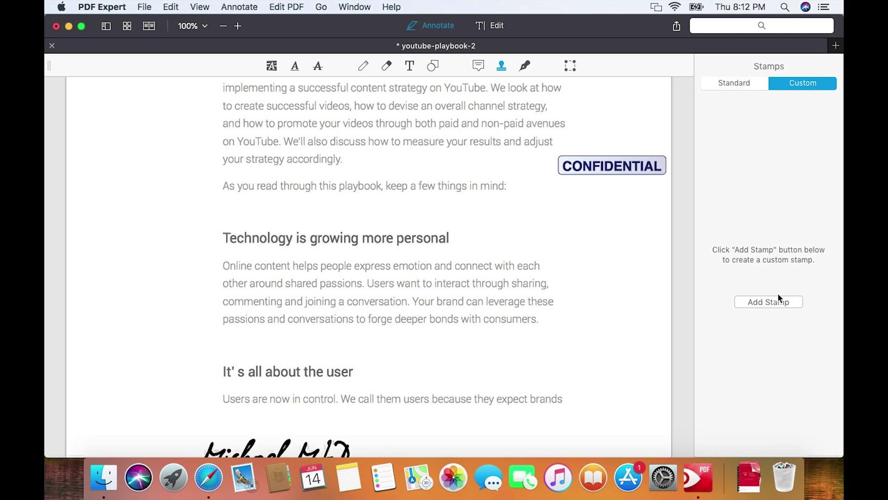
pyautogui.click(730, 85)
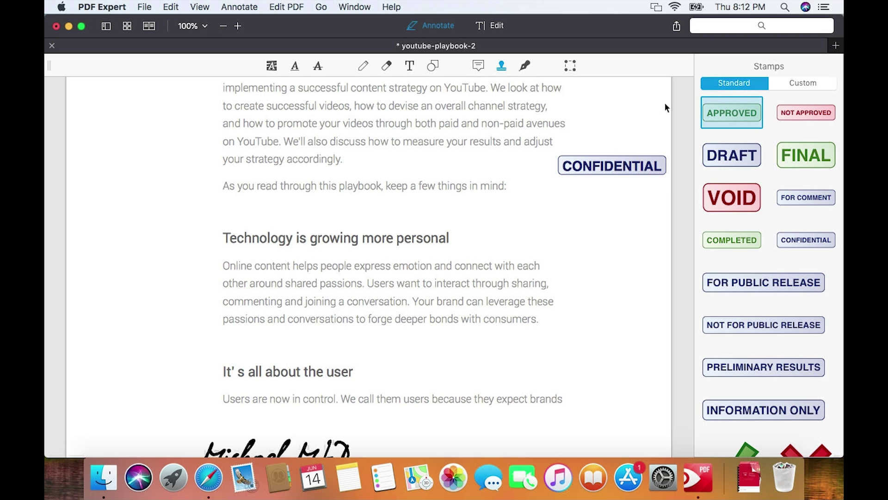
pyautogui.click(605, 100)
# In edit mode, replace the cover subtitle "Discover best practices and strategies to build your YouTube audience." with "jasdhflkjhasdjfhasldjfh"
pyautogui.scroll(5, 605, 101)
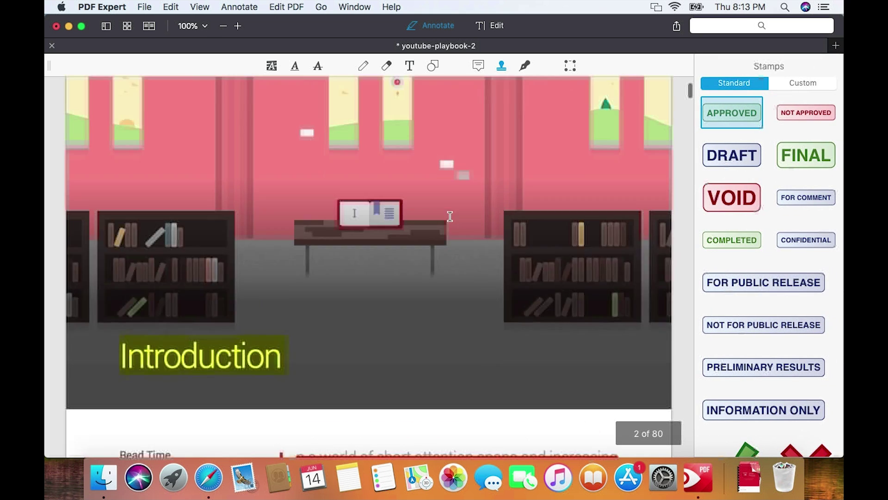
pyautogui.scroll(10, 380, 178)
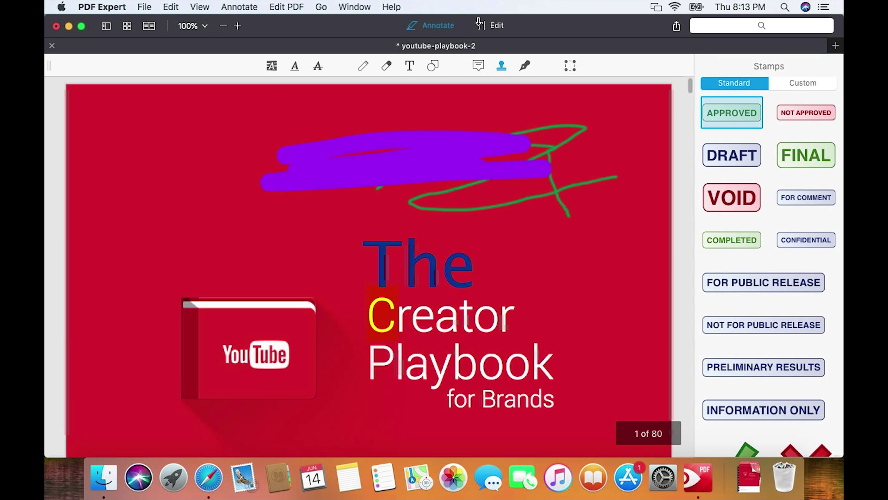
pyautogui.click(496, 26)
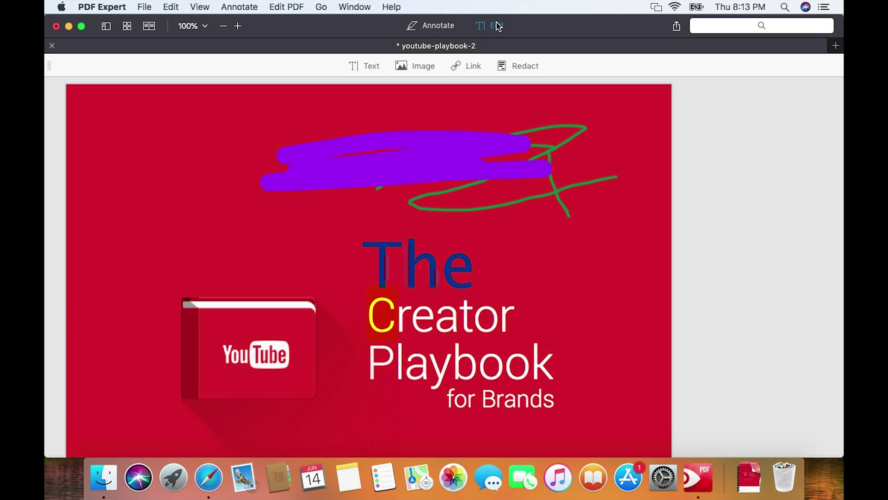
pyautogui.scroll(-4, 468, 228)
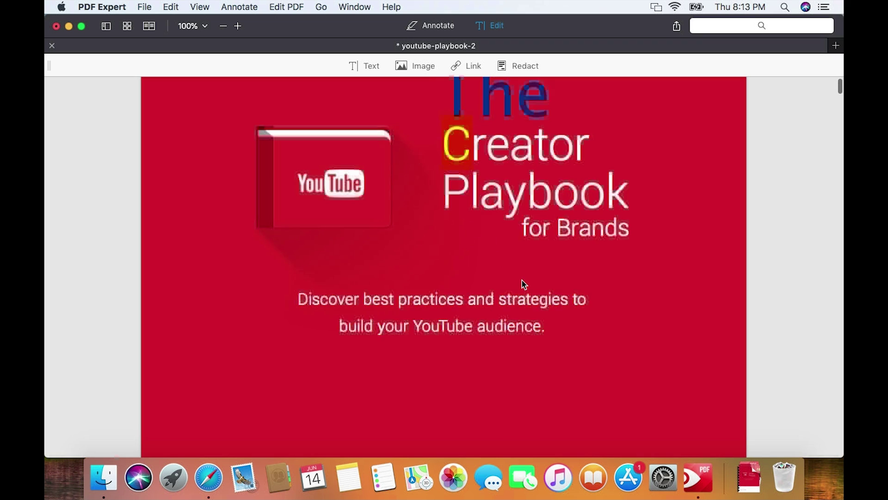
pyautogui.scroll(-5, 522, 283)
pyautogui.scroll(1, 501, 268)
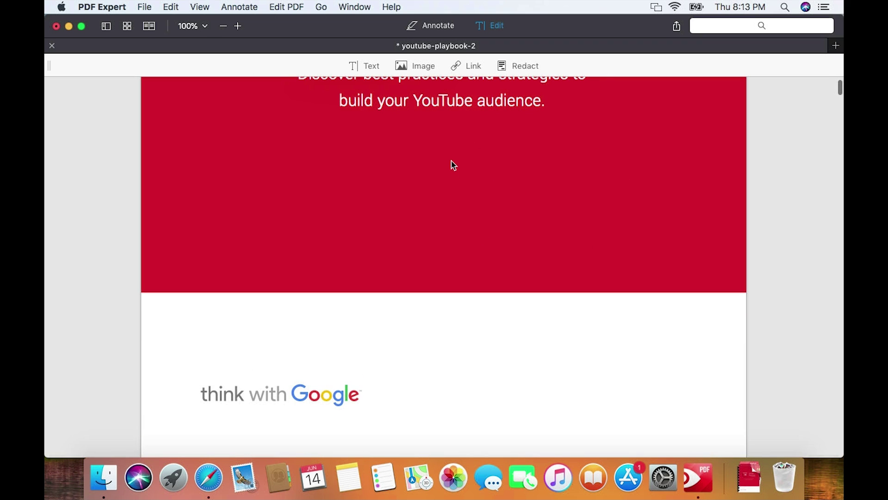
pyautogui.scroll(2, 446, 154)
pyautogui.click(447, 138)
pyautogui.moveTo(448, 138); pyautogui.dragTo(275, 112)
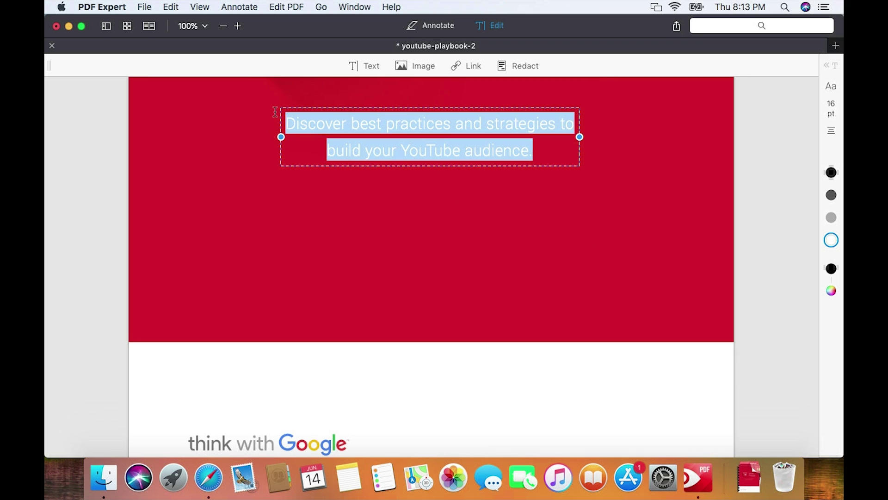
pyautogui.press('BackSpace')
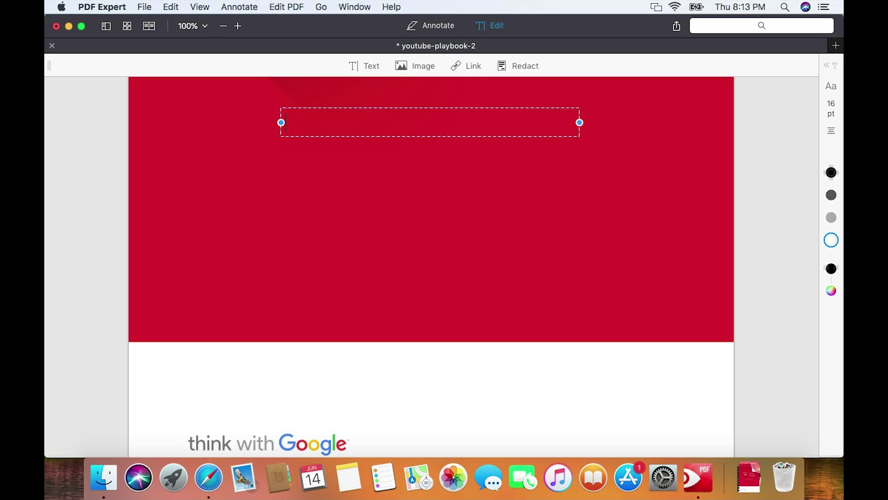
pyautogui.write('jasdhflkjhasdjfhasldjfh')
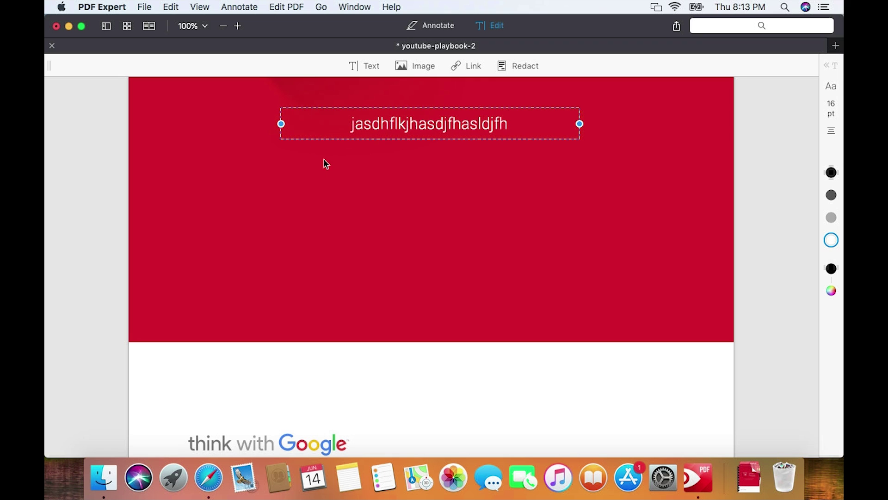
pyautogui.click(348, 184)
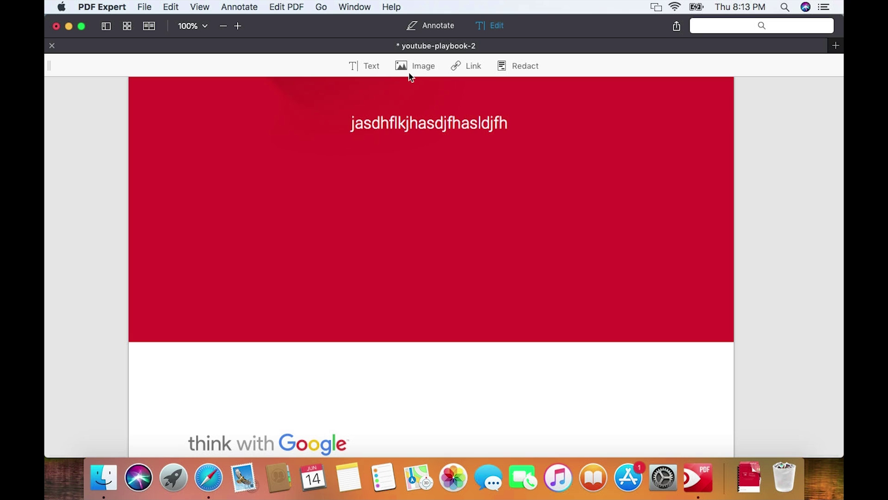
# Shrink the library illustration on the Introduction page to well under half its width, and position it just above the "Introduction" heading
pyautogui.click(429, 68)
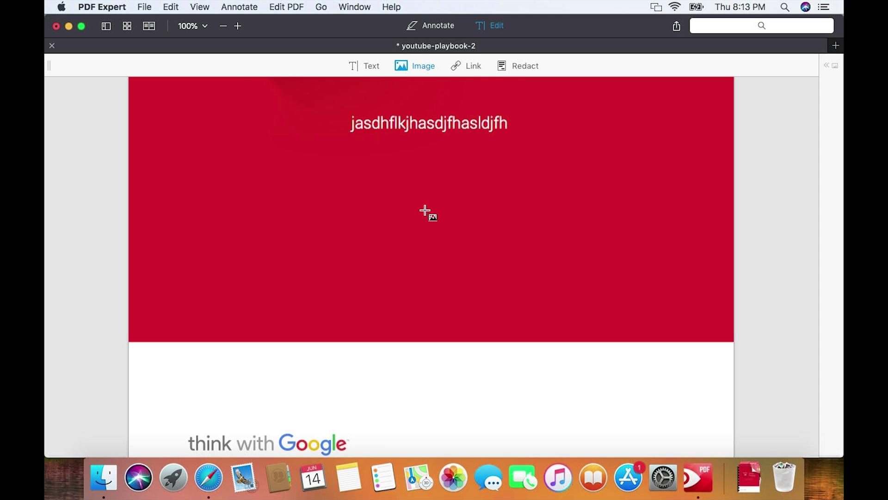
pyautogui.click(484, 26)
pyautogui.click(429, 234)
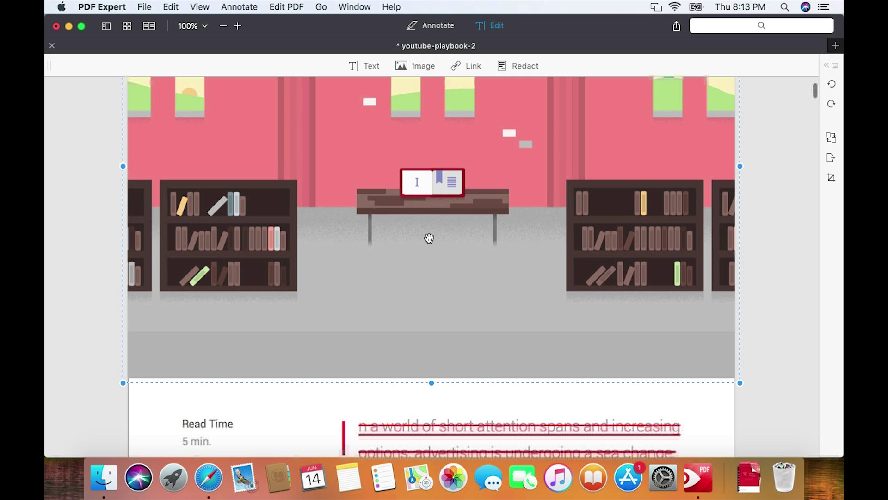
pyautogui.moveTo(425, 198); pyautogui.dragTo(428, 307)
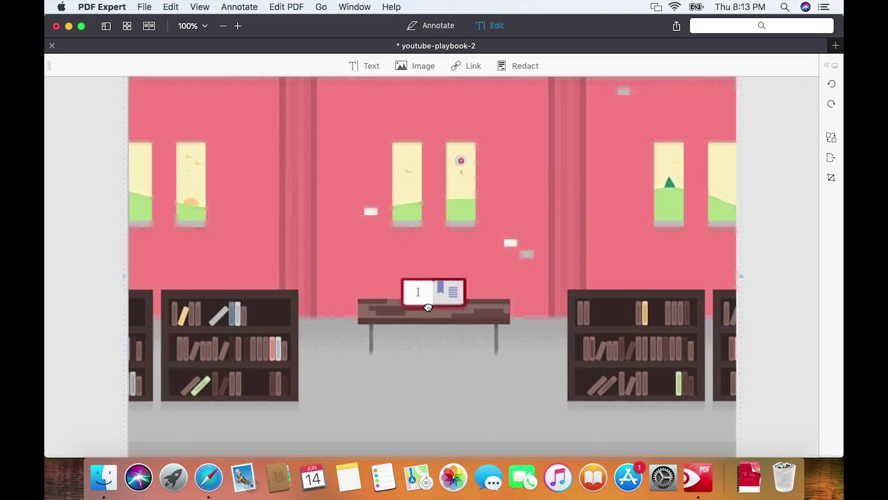
pyautogui.scroll(4, 428, 307)
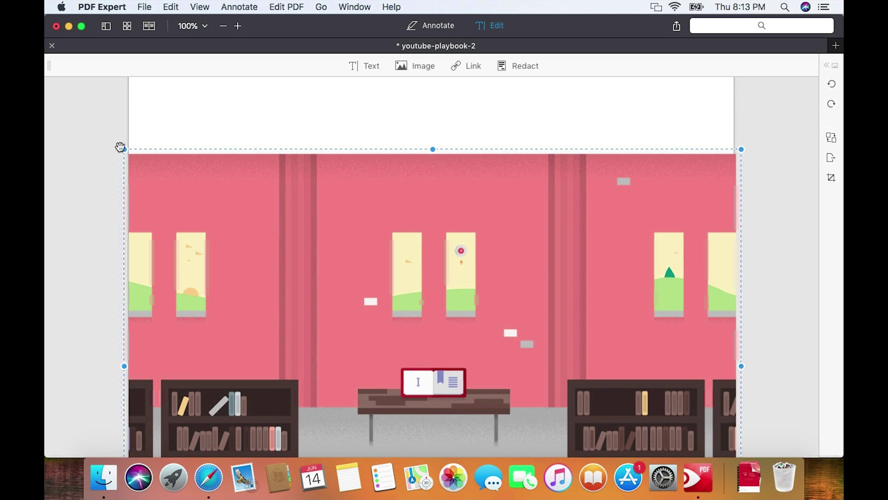
pyautogui.moveTo(121, 148); pyautogui.dragTo(535, 390)
pyautogui.moveTo(573, 442); pyautogui.dragTo(331, 244)
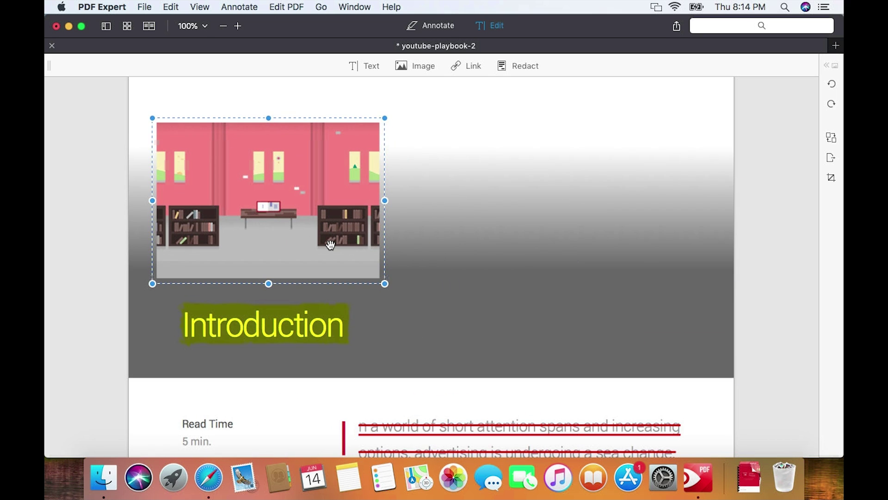
# Quit the PDF editor and close the Finder Applications window
pyautogui.scroll(-4, 313, 341)
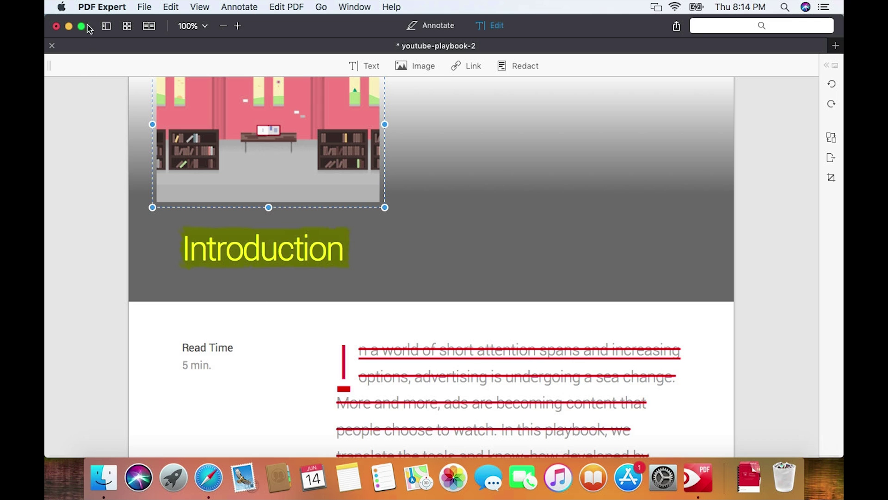
pyautogui.click(100, 7)
pyautogui.click(116, 151)
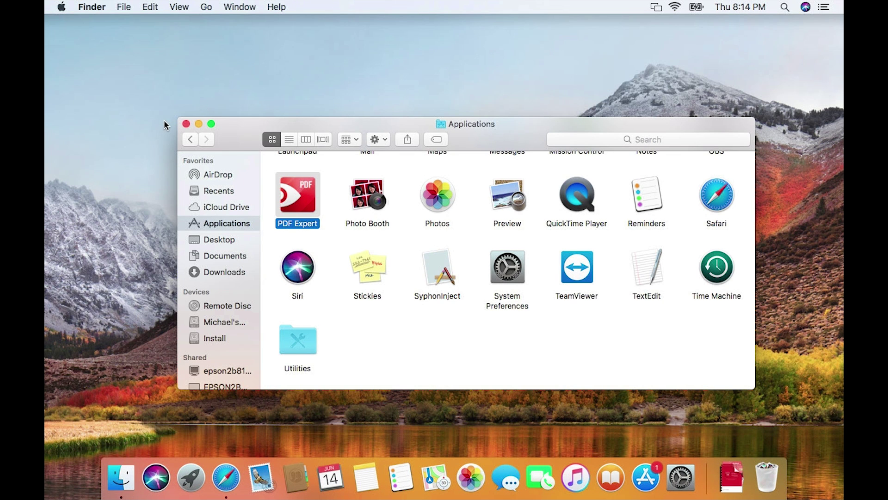
pyautogui.click(185, 123)
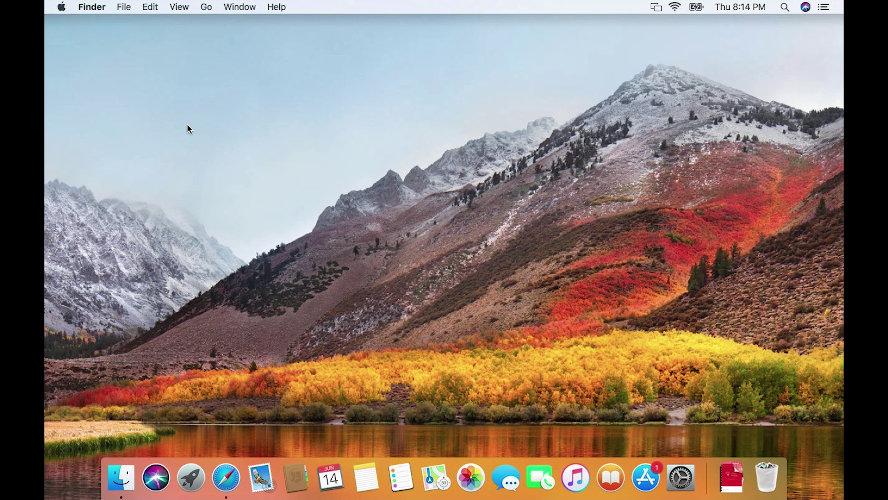